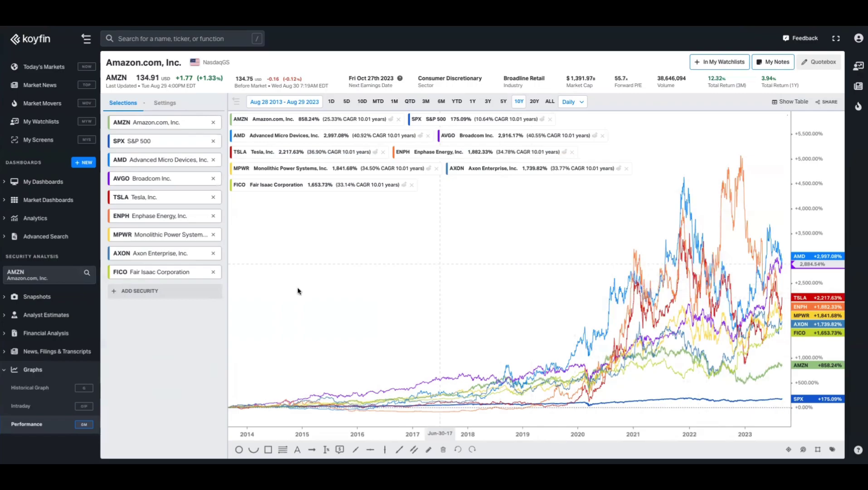
# Step: Switch the AMZN chart to the intraday view
pyautogui.click(15, 408)
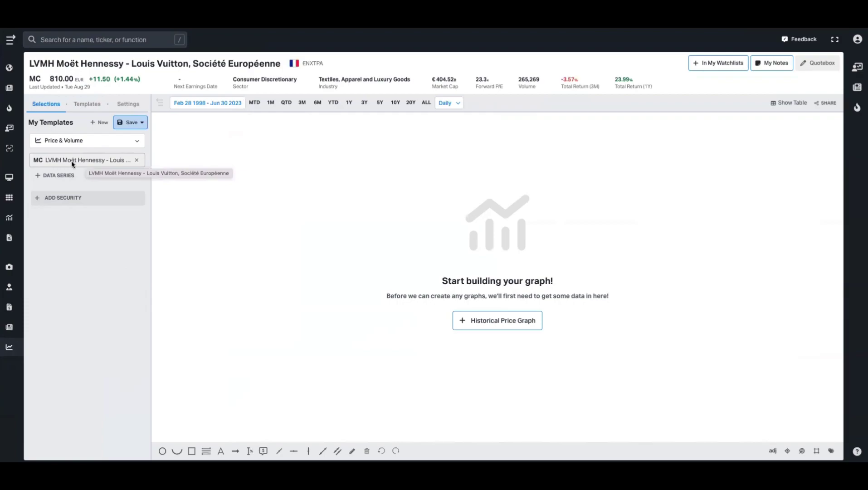
# Step: Add LVMH's Total Revenues (LTM) series to the graph
pyautogui.click(86, 182)
pyautogui.write('total re')
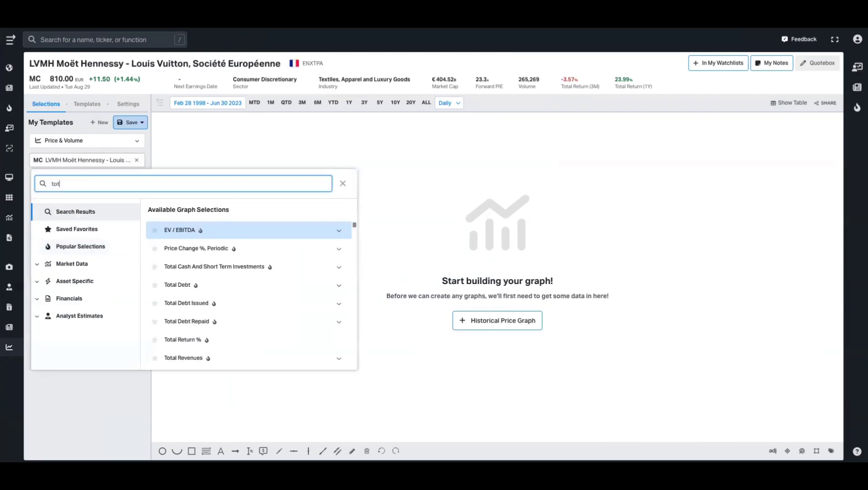
pyautogui.click(213, 266)
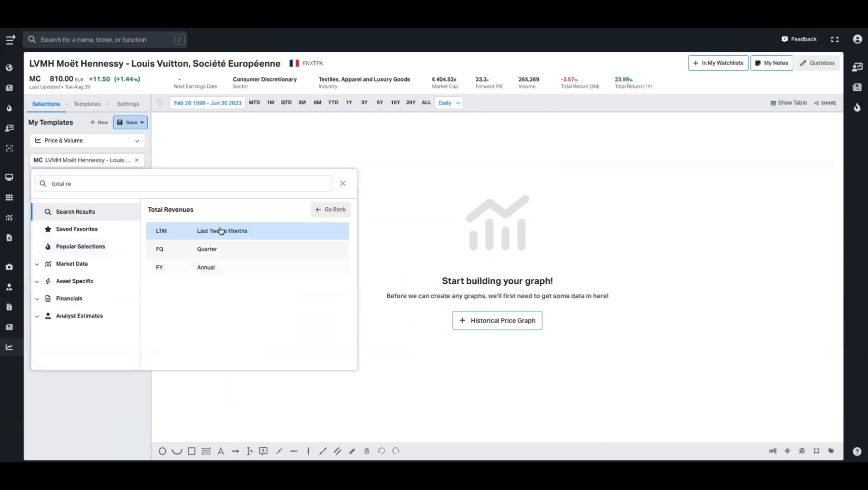
pyautogui.click(252, 233)
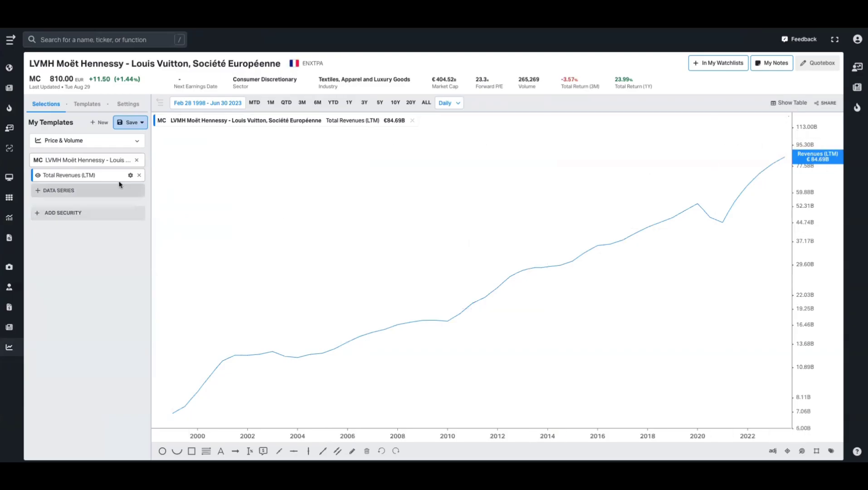
# Step: Review the revenue series' currency conversion setting, then close the settings
pyautogui.click(130, 175)
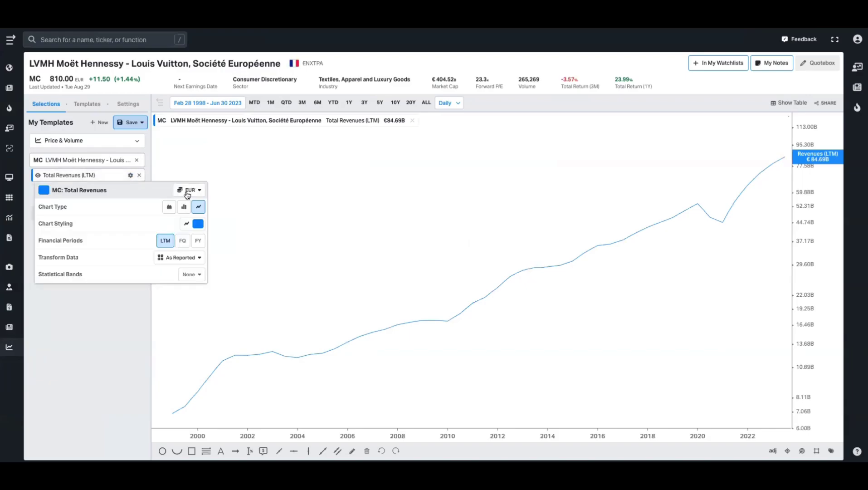
pyautogui.click(187, 190)
pyautogui.scroll(-3, 113, 309)
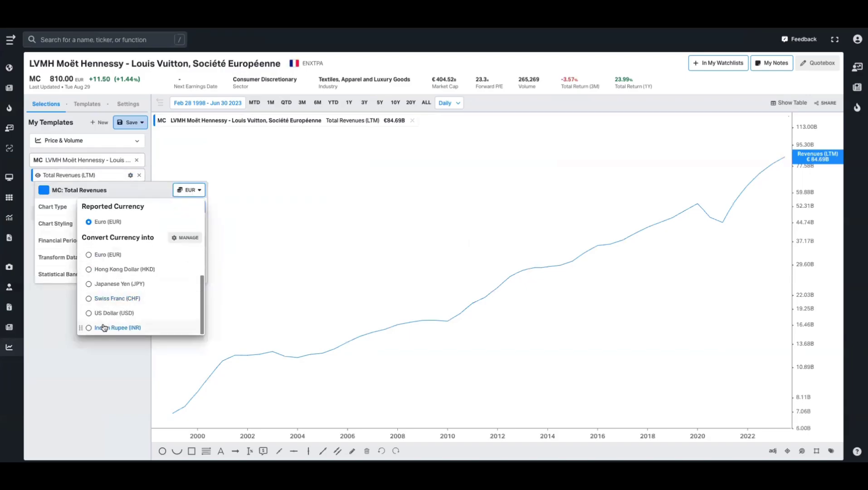
pyautogui.click(88, 373)
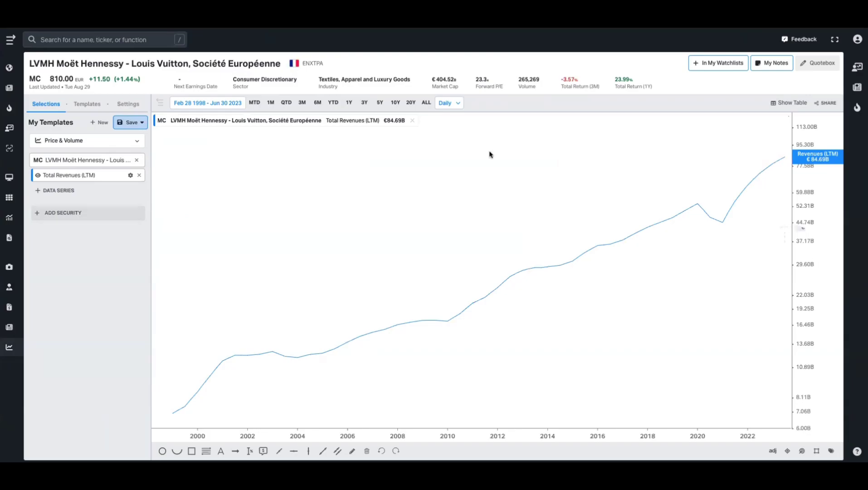
# Step: Set the chart's date range to 5Y after trying YTD and 1Y
pyautogui.click(334, 103)
pyautogui.click(348, 102)
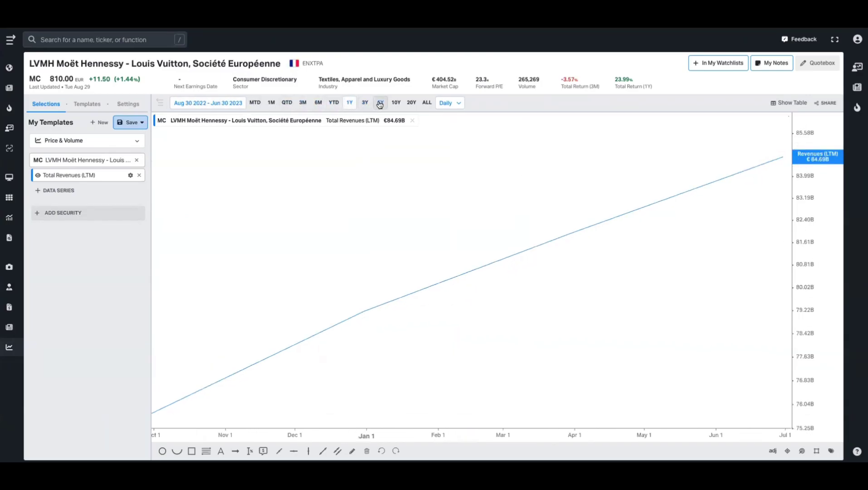
pyautogui.click(379, 103)
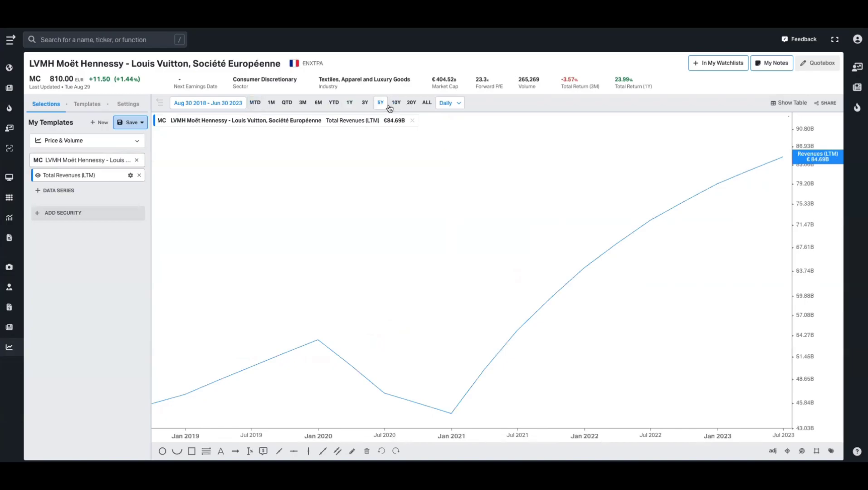
# Step: Check the data interval options and preview the revenue figures as a table, then hide it
pyautogui.click(457, 104)
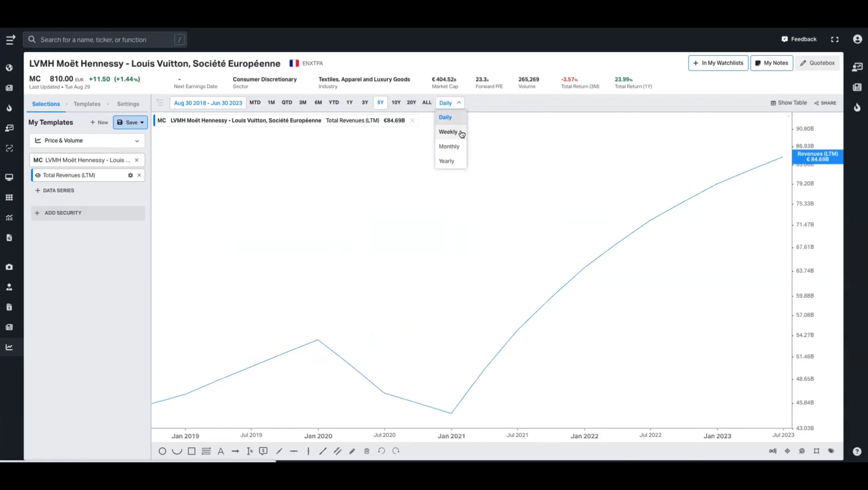
pyautogui.click(777, 105)
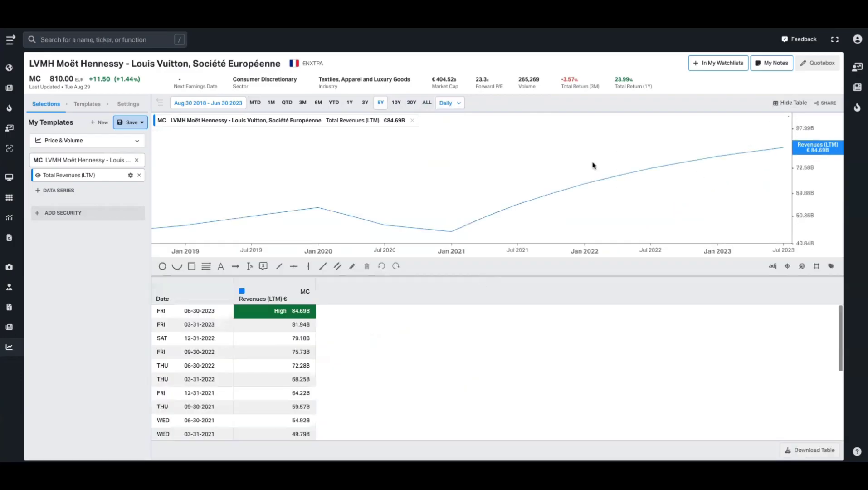
pyautogui.scroll(-3, 285, 361)
pyautogui.scroll(3, 285, 362)
pyautogui.click(789, 102)
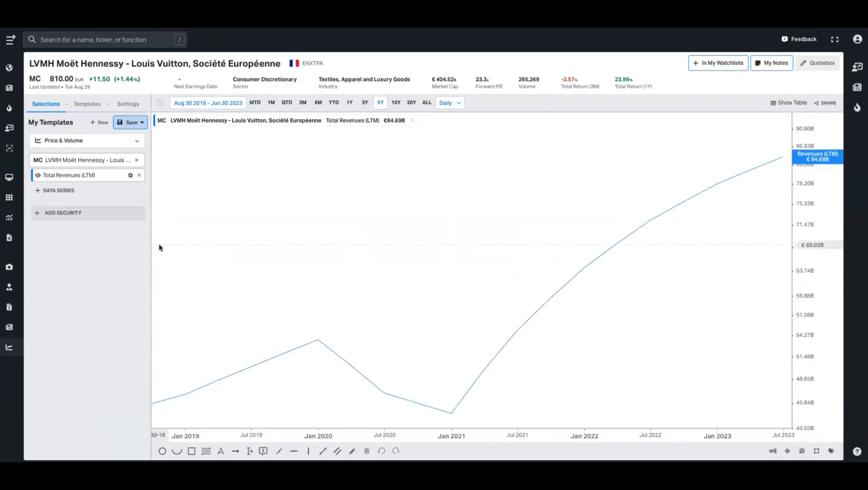
# Step: Add Kering SA (KER) to compare against LVMH's revenues
pyautogui.click(107, 219)
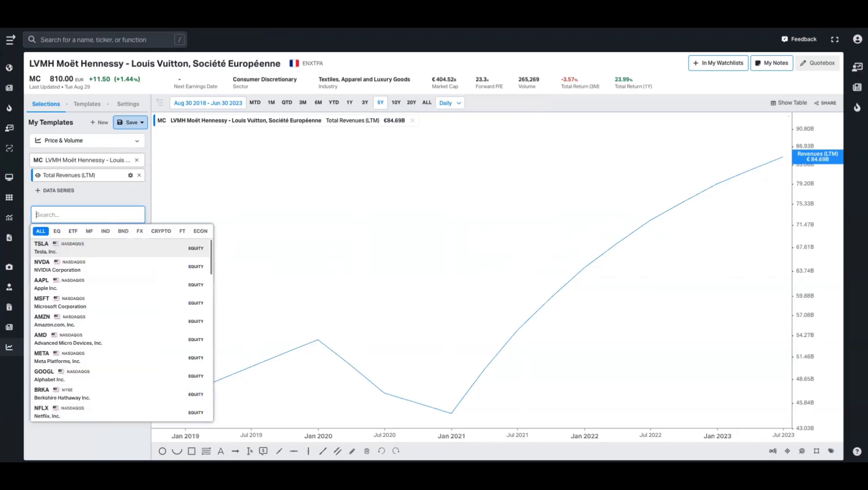
pyautogui.write('kering')
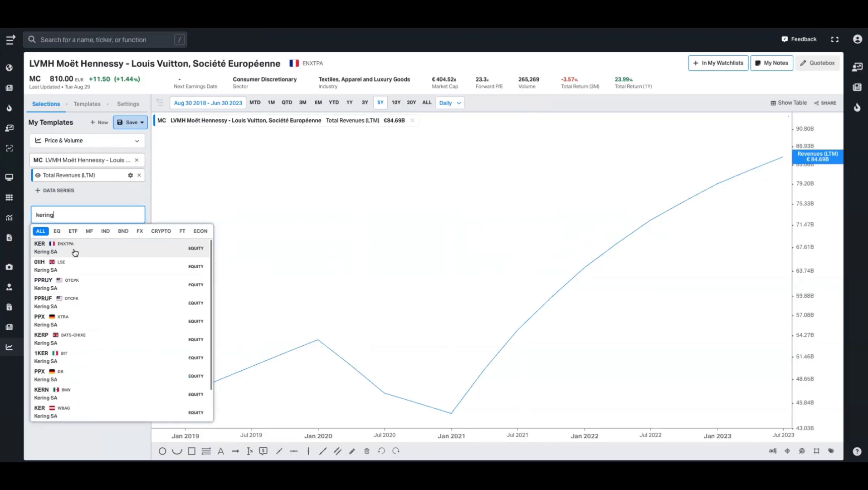
pyautogui.click(75, 253)
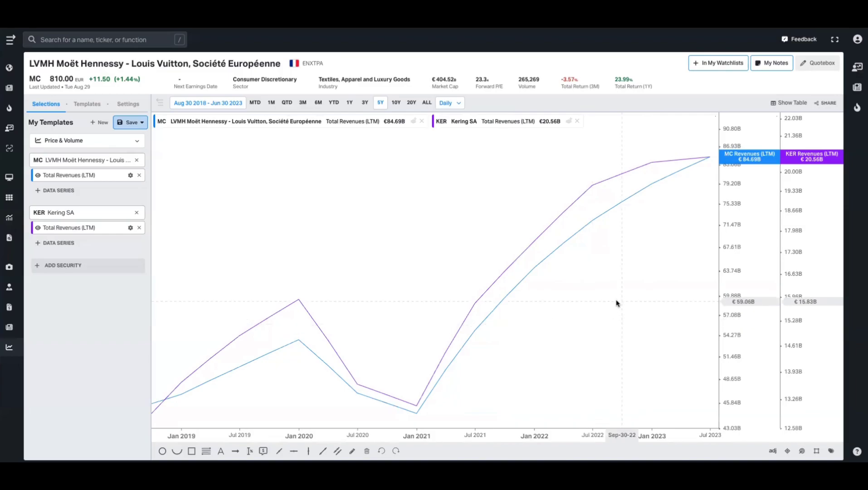
# Step: Turn on grouped axis types with a linear scale, then remove Kering from the chart
pyautogui.click(753, 222)
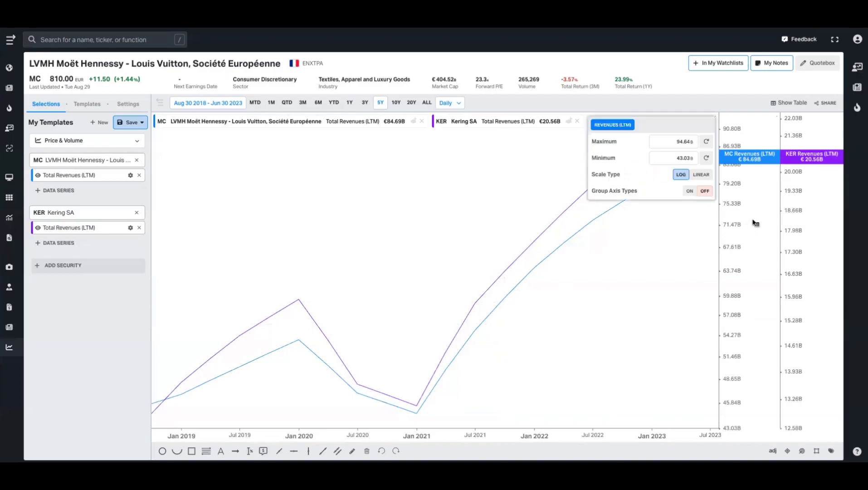
pyautogui.click(690, 192)
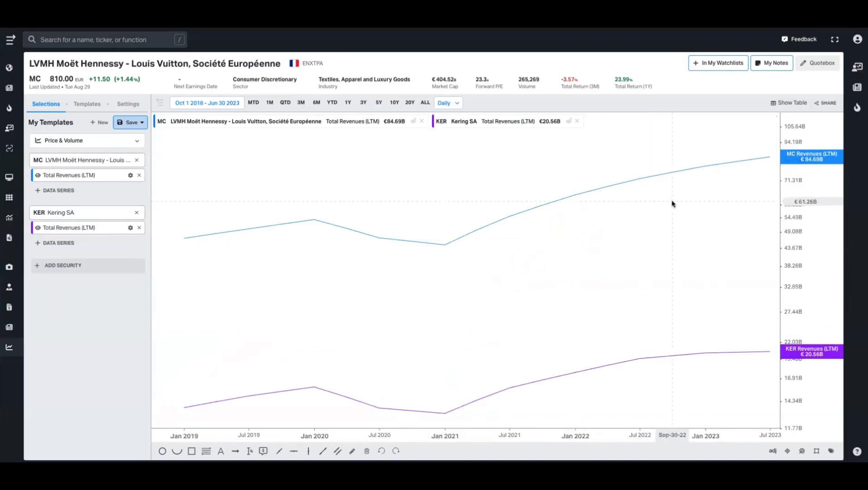
pyautogui.click(780, 179)
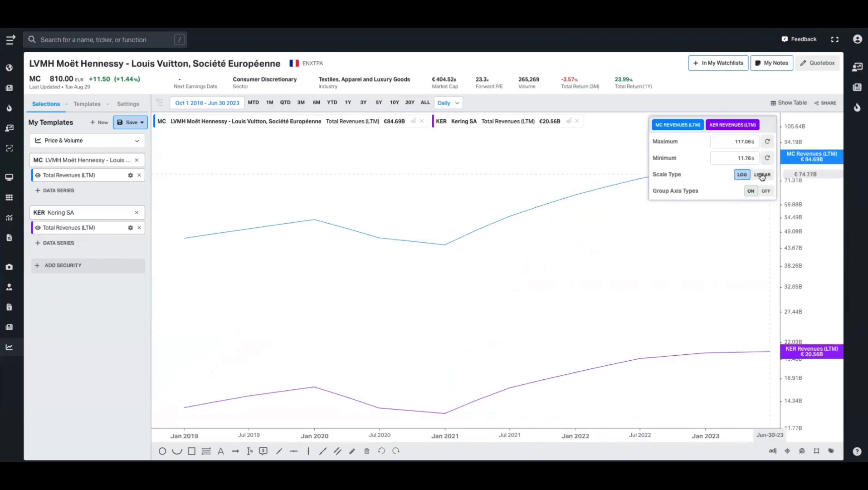
pyautogui.click(761, 175)
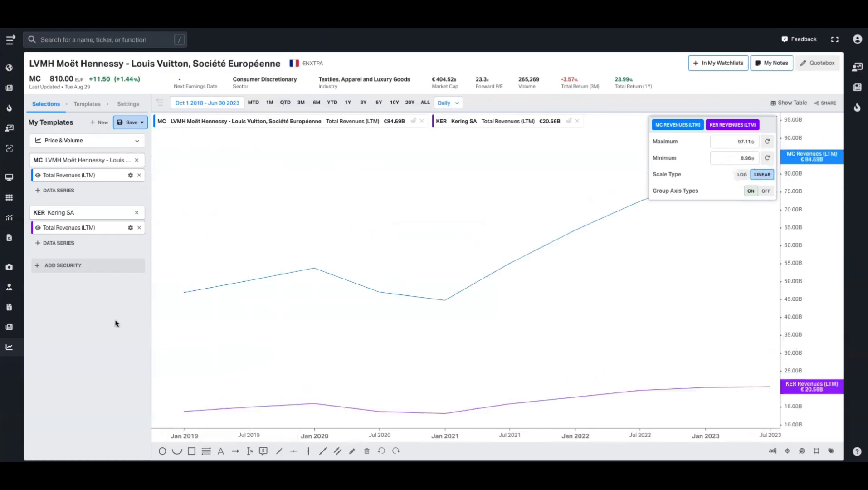
pyautogui.click(136, 212)
pyautogui.click(130, 175)
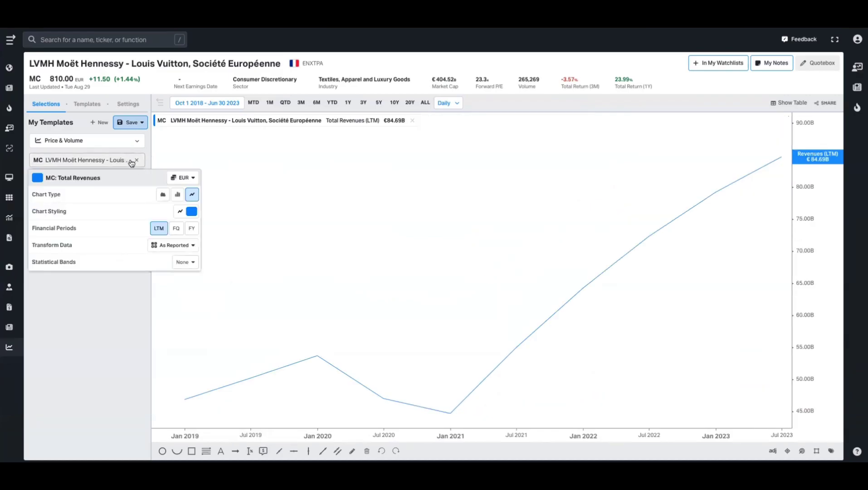
# Step: Replace LVMH with the United States Inflation Rate (CPIYOY), dropping the extra price return row
pyautogui.click(136, 159)
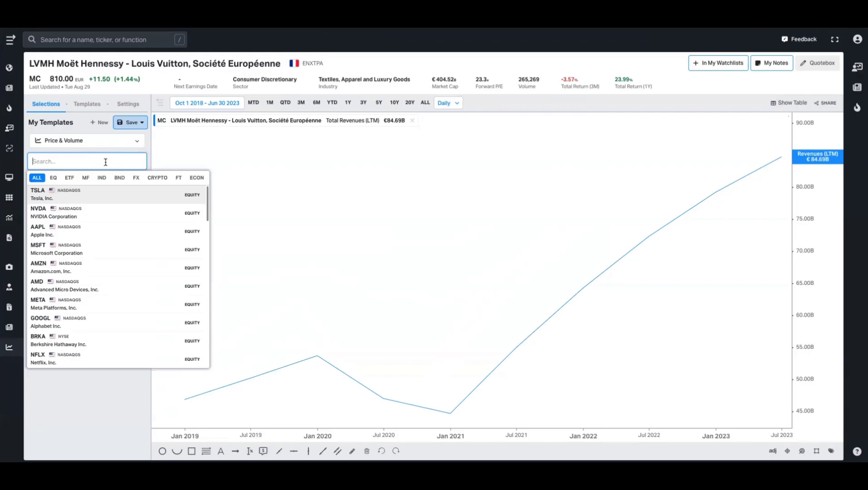
pyautogui.write('united ')
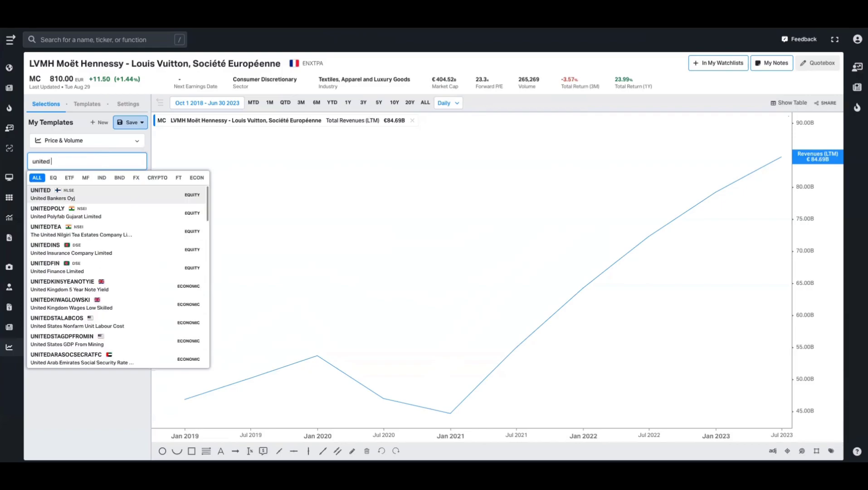
pyautogui.write('states inflat')
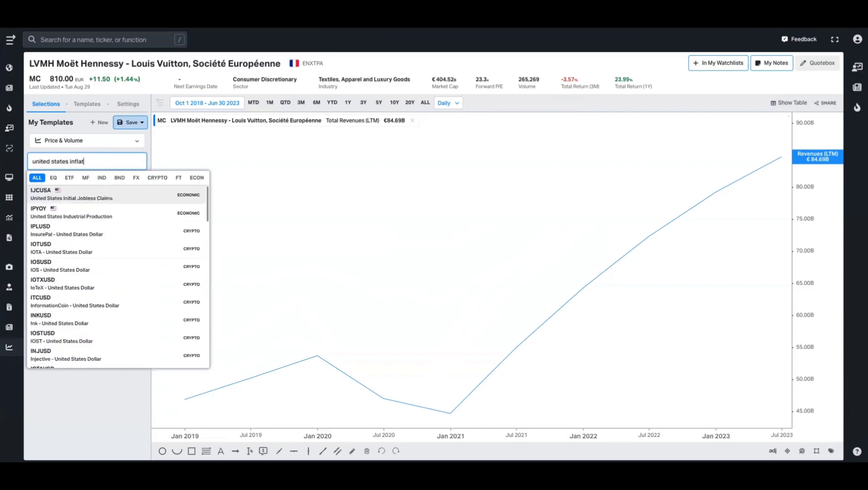
pyautogui.click(100, 200)
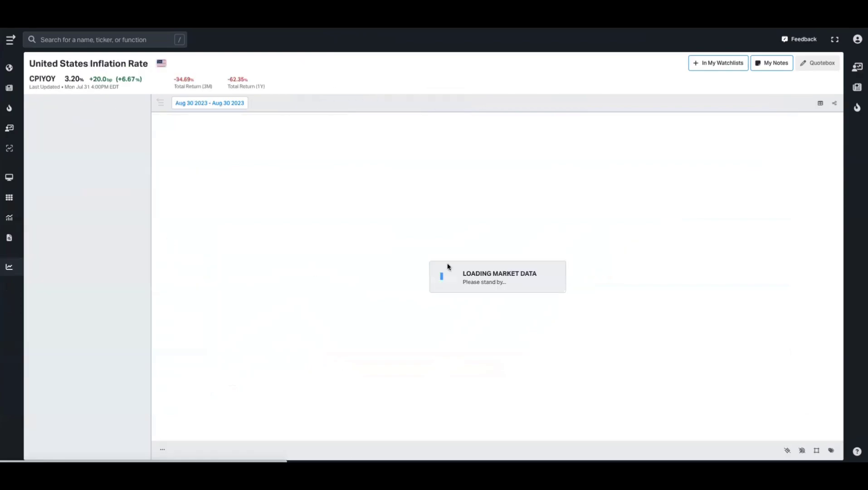
pyautogui.click(140, 190)
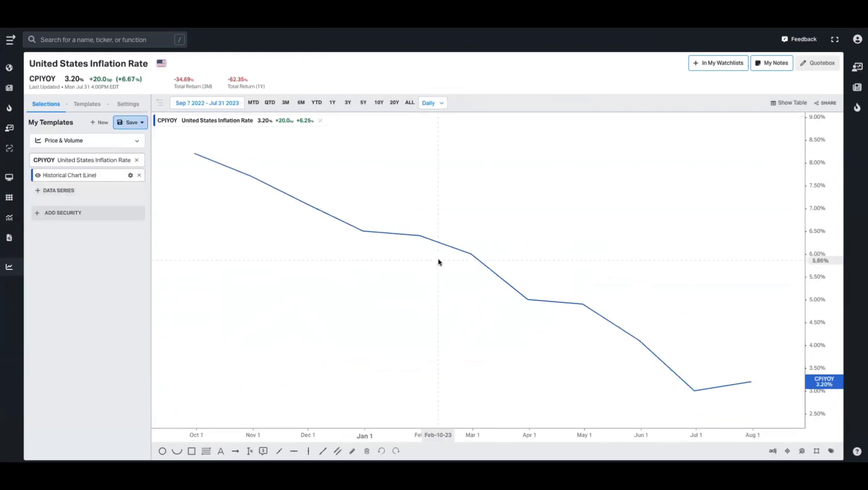
pyautogui.scroll(-3, 438, 260)
# Step: Add the United States Core Inflation Rate and put both series on one shared axis
pyautogui.click(66, 212)
pyautogui.write('united states c')
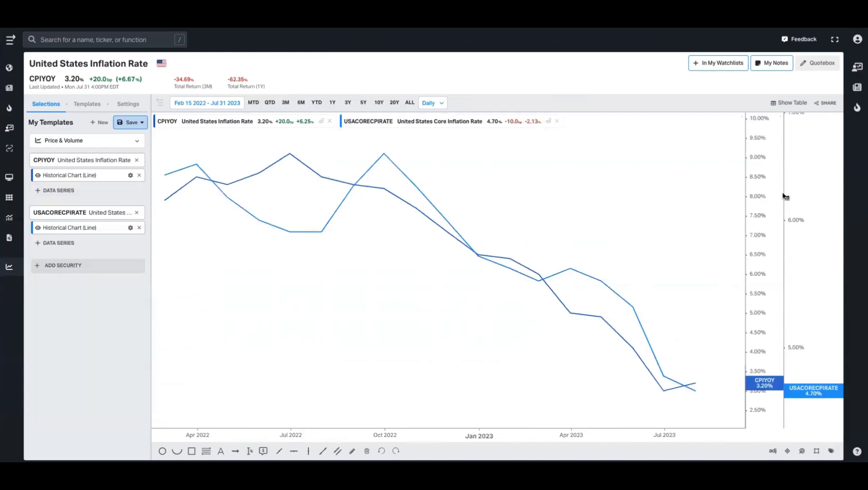
pyautogui.click(780, 194)
pyautogui.click(712, 191)
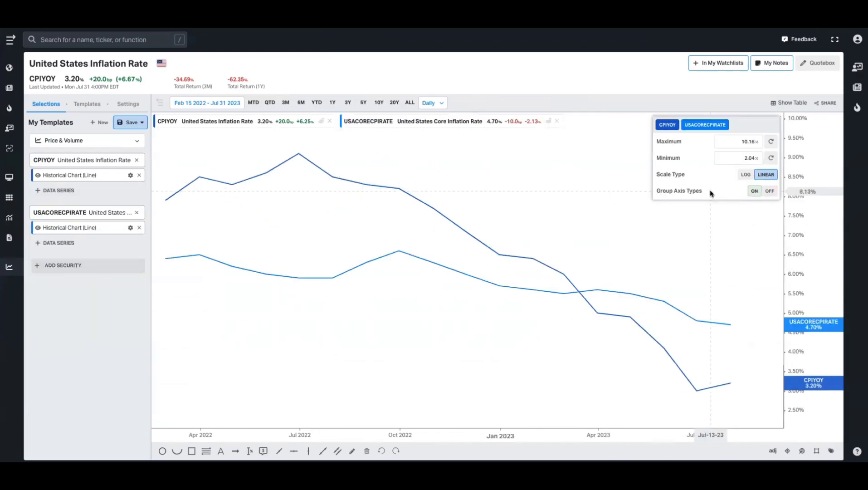
pyautogui.scroll(-3, 383, 284)
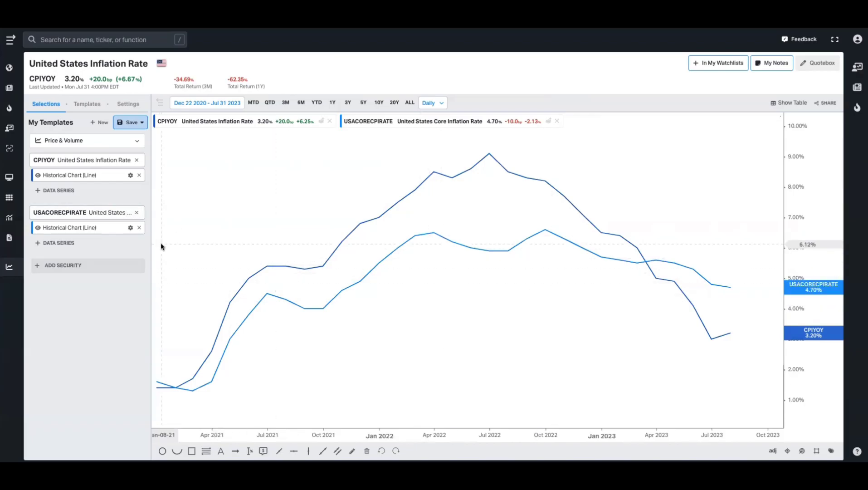
# Step: Try CPIYOY as red bars and as an area, then return it to a line
pyautogui.click(131, 175)
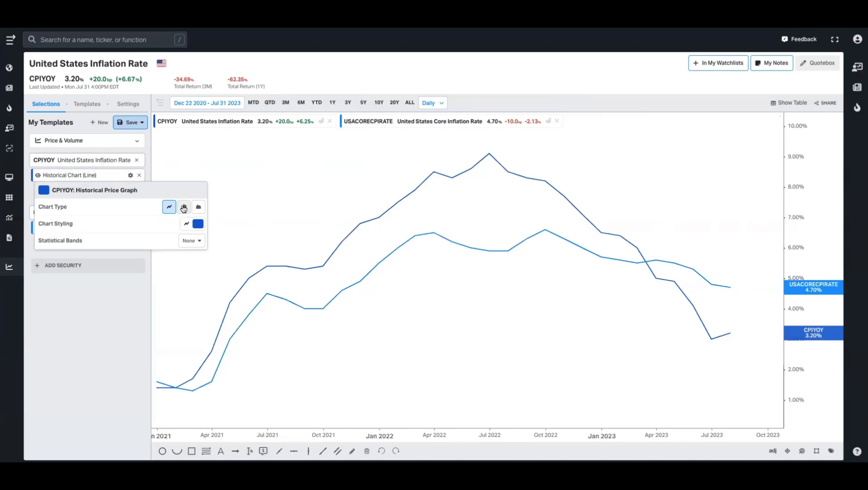
pyautogui.click(183, 207)
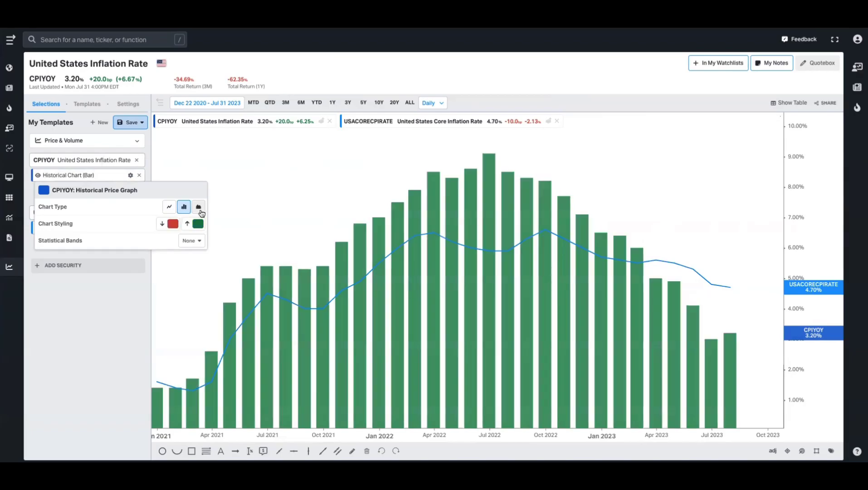
pyautogui.click(198, 223)
pyautogui.click(151, 239)
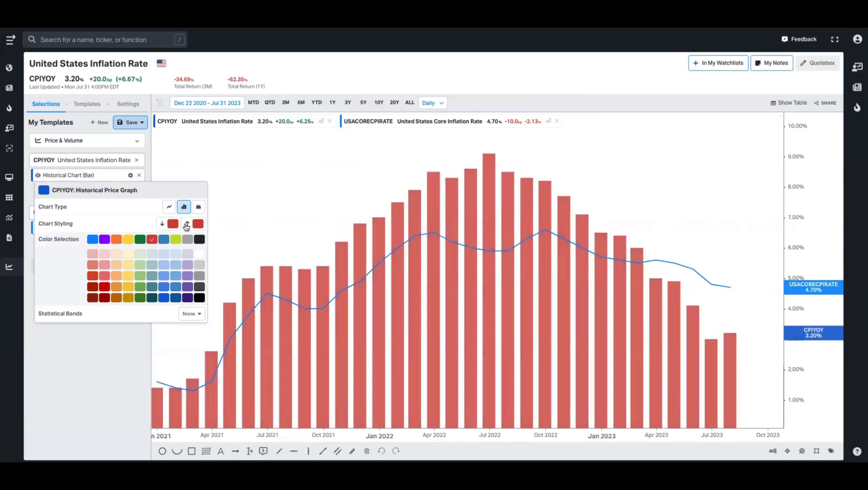
pyautogui.click(198, 207)
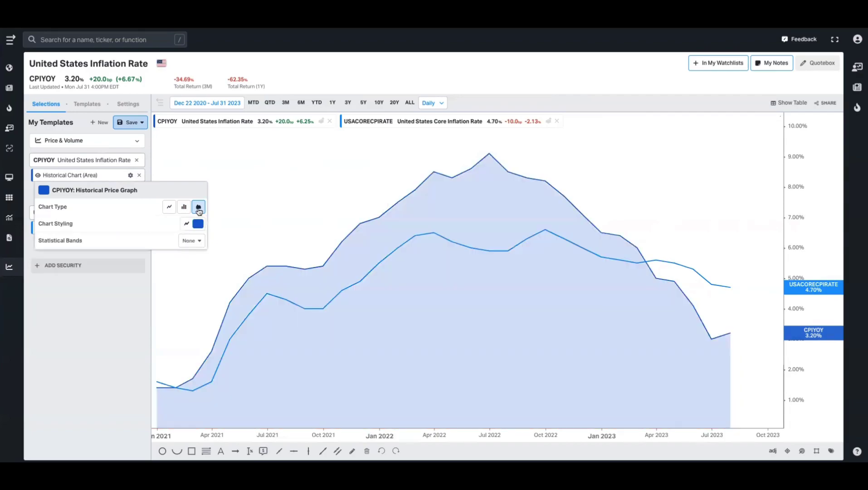
pyautogui.click(169, 207)
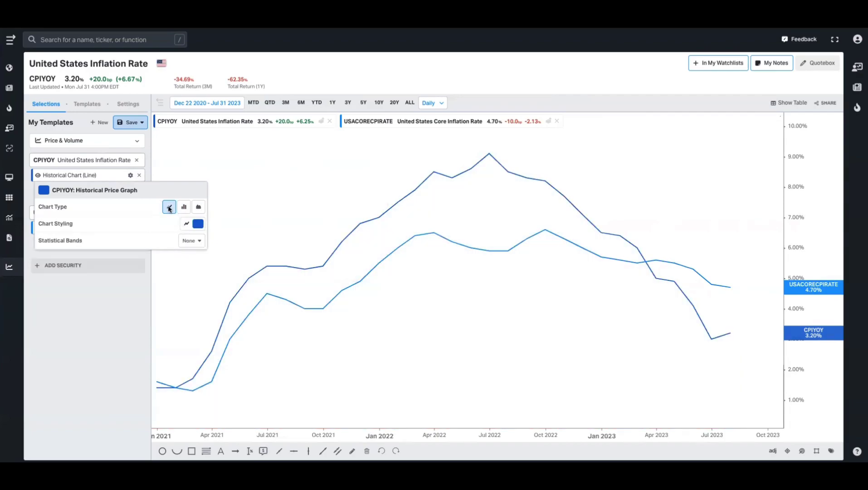
# Step: Style the CPIYOY line as thick and dotted
pyautogui.click(193, 226)
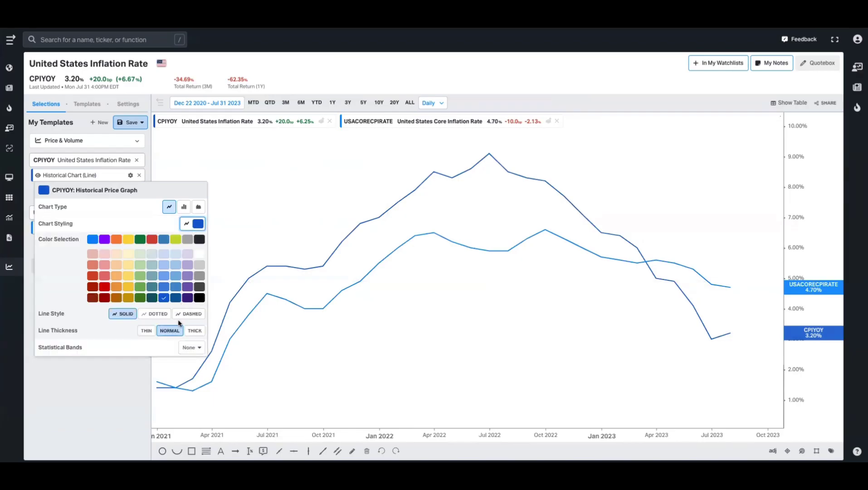
pyautogui.click(194, 331)
pyautogui.click(147, 331)
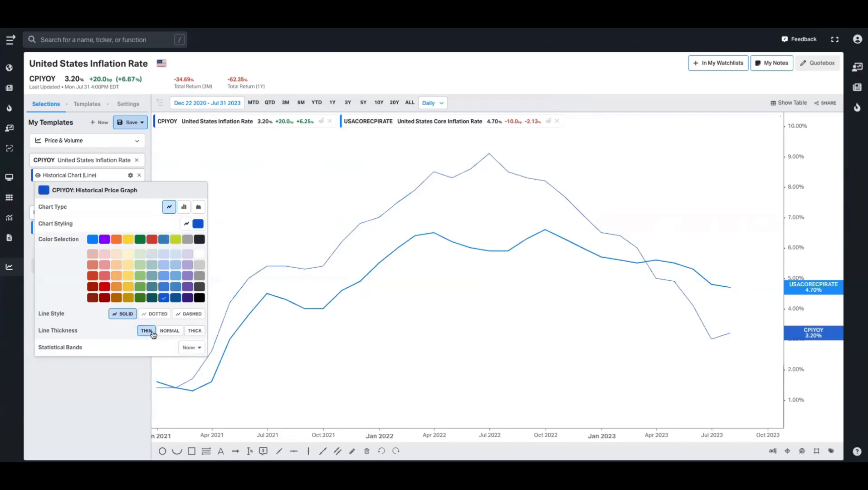
pyautogui.click(170, 330)
pyautogui.click(195, 331)
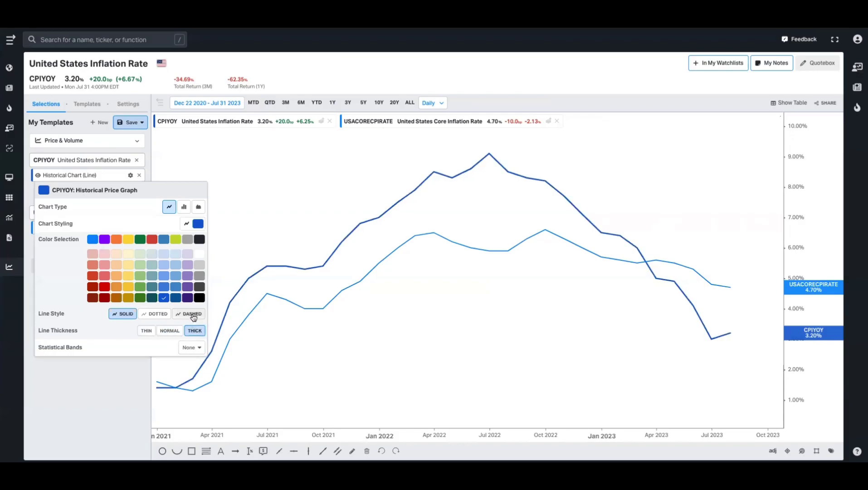
pyautogui.click(193, 316)
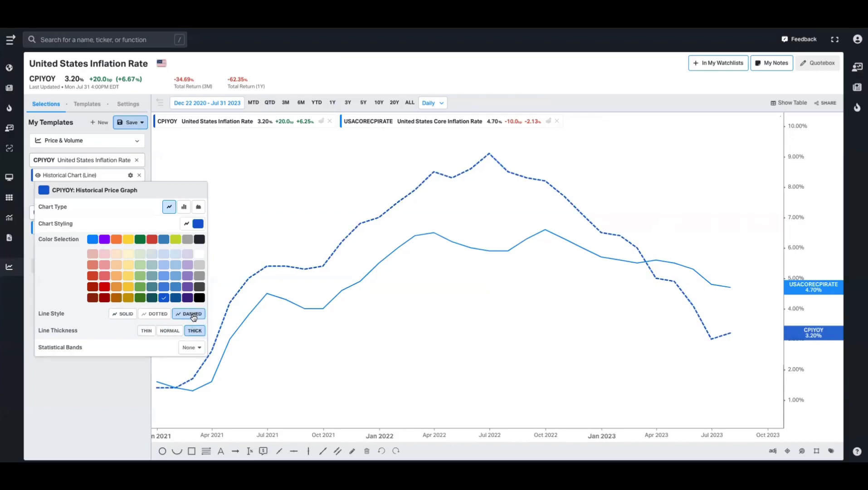
pyautogui.click(168, 315)
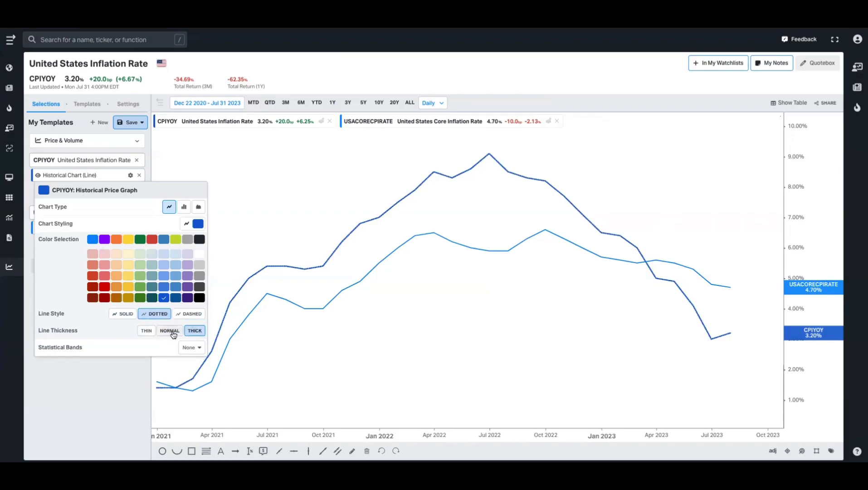
# Step: Add Mean, High, Low and Median band lines to CPIYOY
pyautogui.click(192, 347)
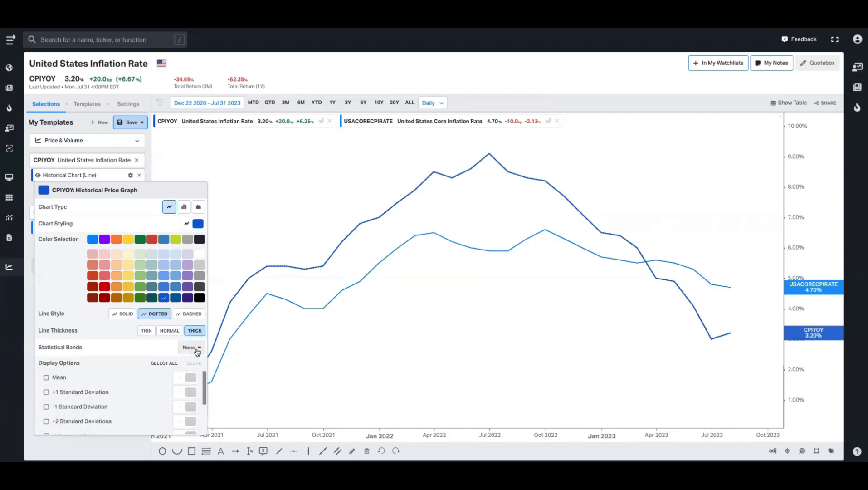
pyautogui.click(70, 377)
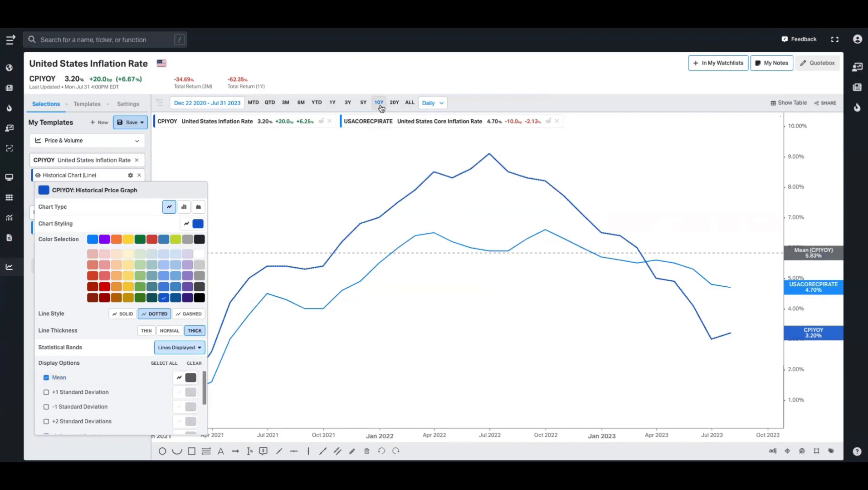
pyautogui.scroll(-5, 410, 297)
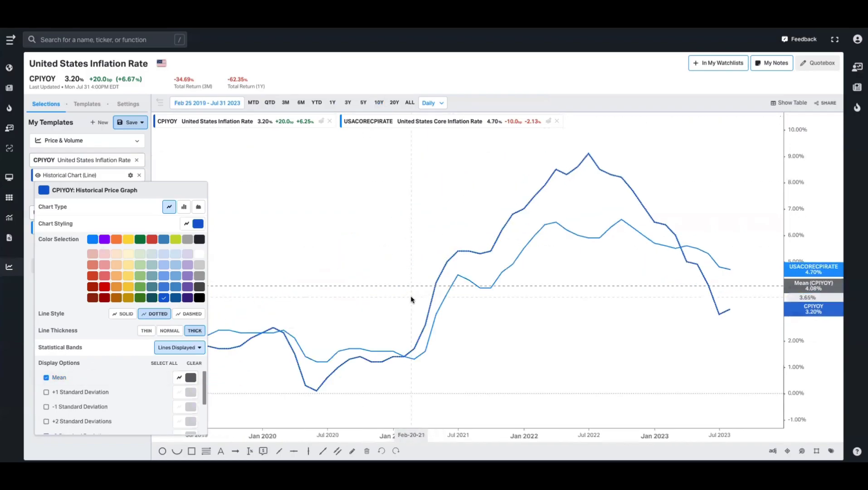
pyautogui.scroll(-6, 755, 325)
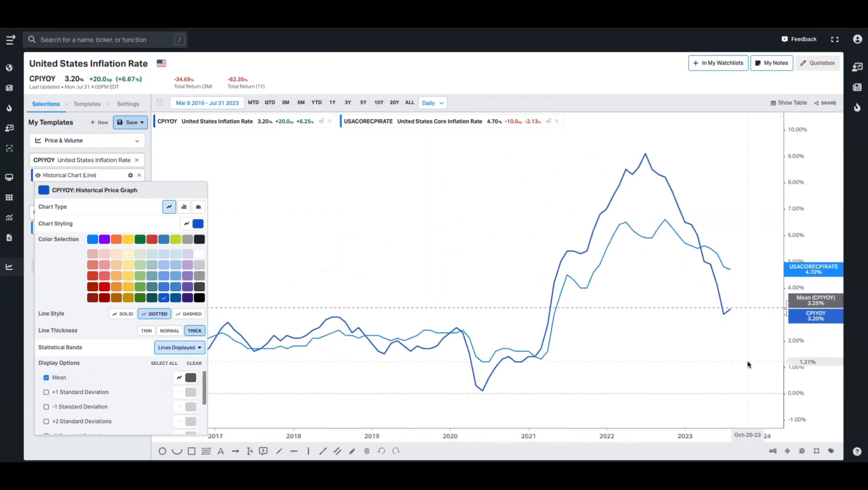
pyautogui.scroll(5, 708, 366)
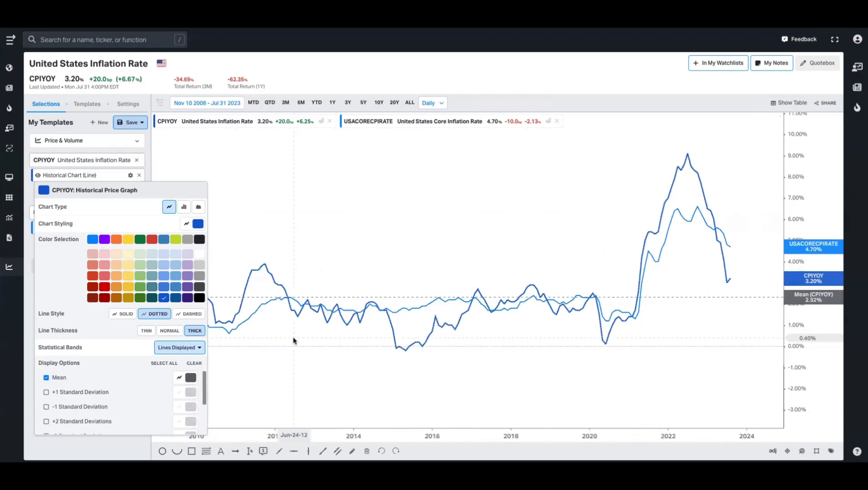
pyautogui.scroll(-2, 84, 395)
pyautogui.click(58, 397)
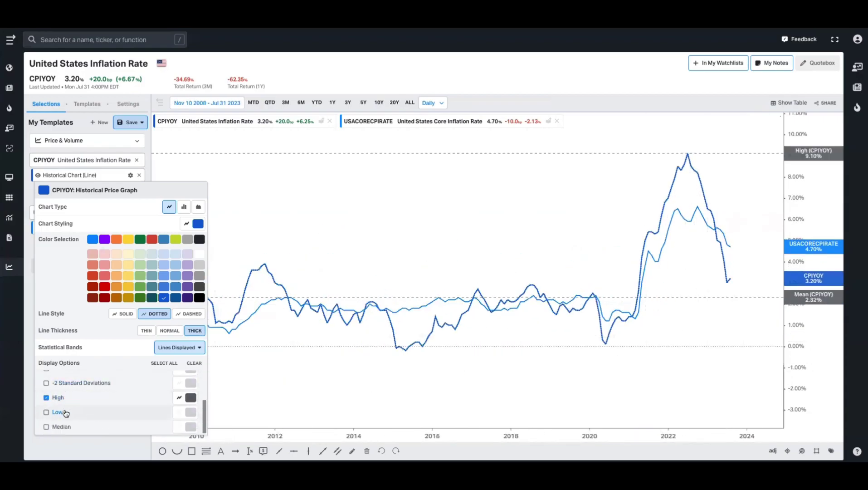
pyautogui.click(58, 412)
pyautogui.click(66, 427)
pyautogui.click(68, 451)
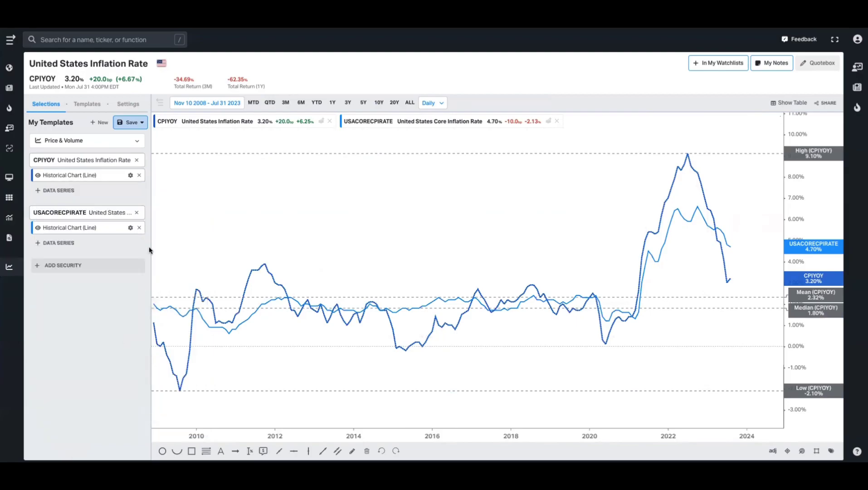
# Step: Remove the core inflation series and make the Mean line purple and dotted
pyautogui.click(136, 213)
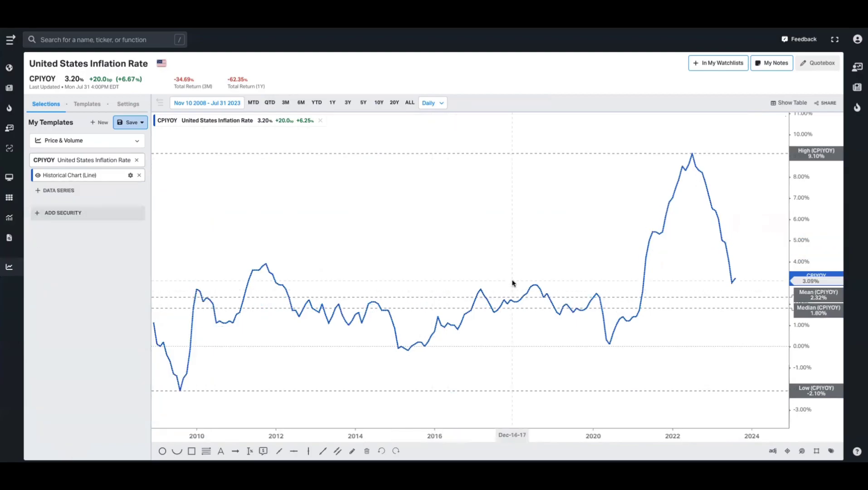
pyautogui.hscroll(-3, 523, 271)
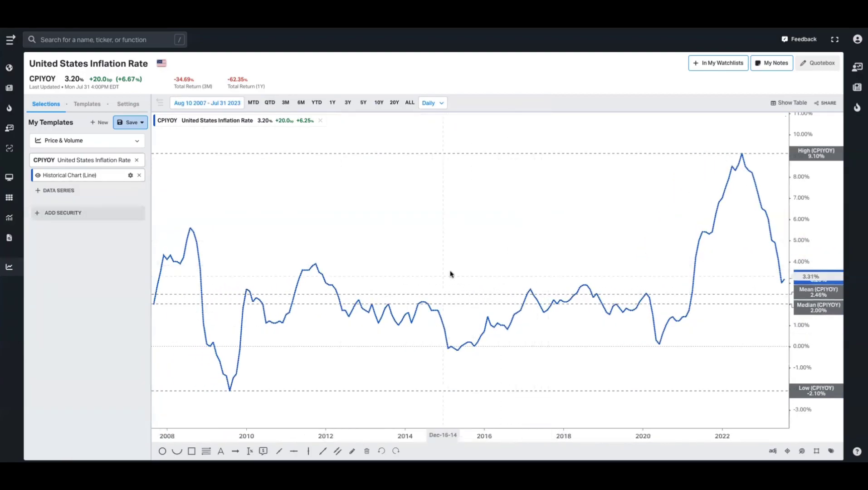
pyautogui.click(130, 175)
pyautogui.click(184, 270)
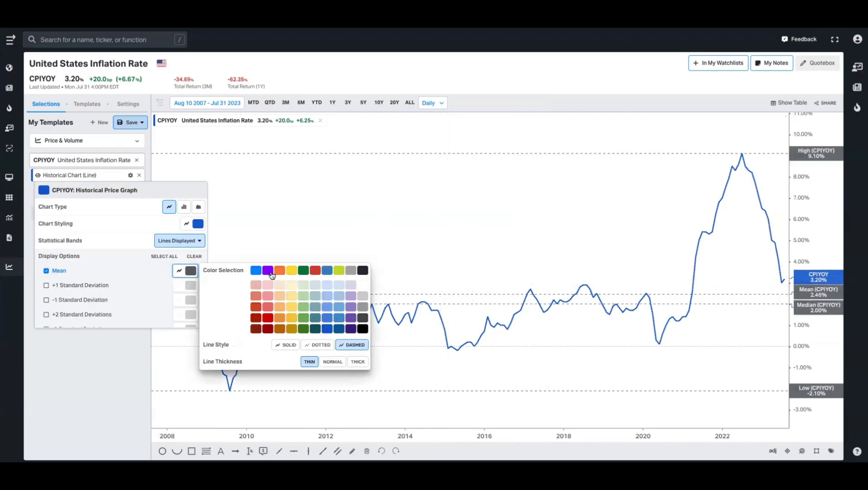
pyautogui.click(268, 272)
pyautogui.click(317, 346)
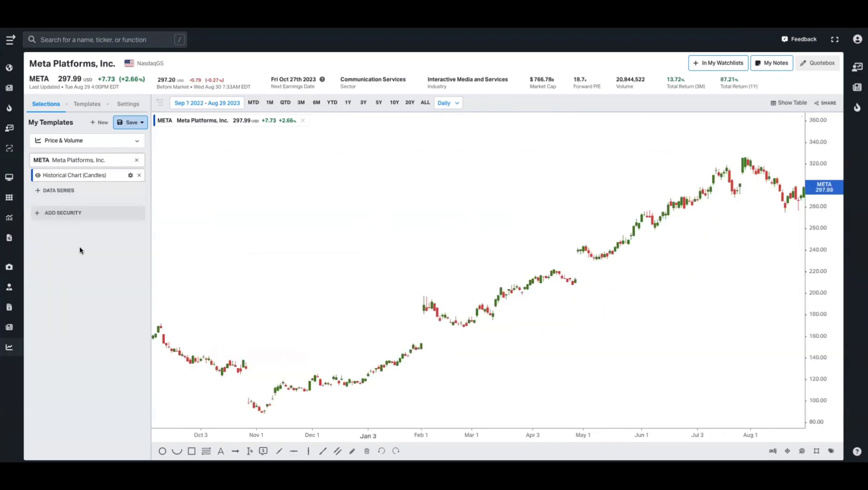
# Step: Set META to hollow candles with black up-candles and notional volume, then search graphs for 'rsi'
pyautogui.click(130, 177)
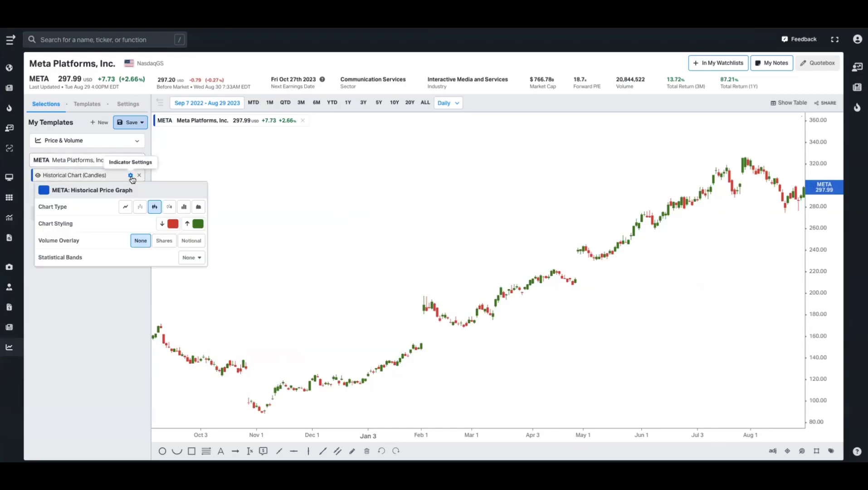
pyautogui.click(170, 207)
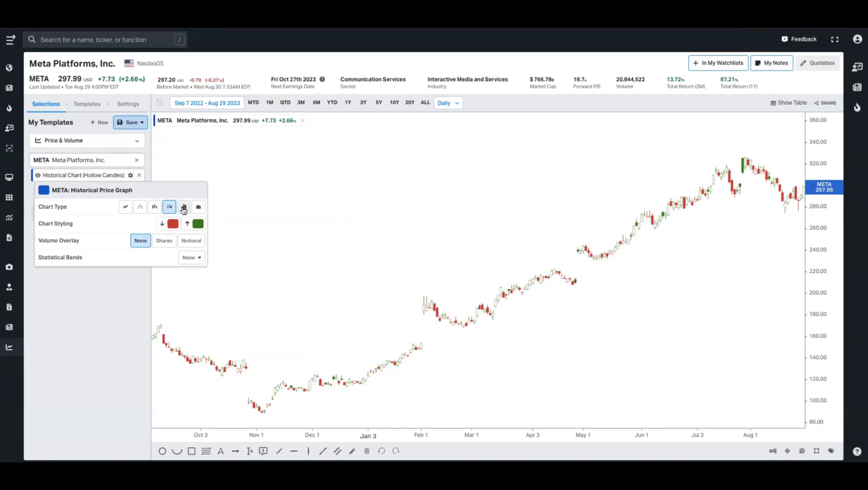
pyautogui.click(193, 224)
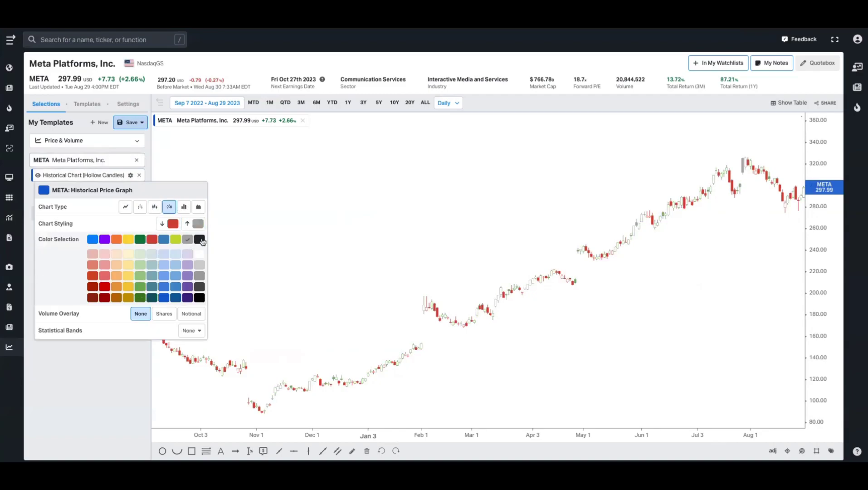
pyautogui.click(200, 240)
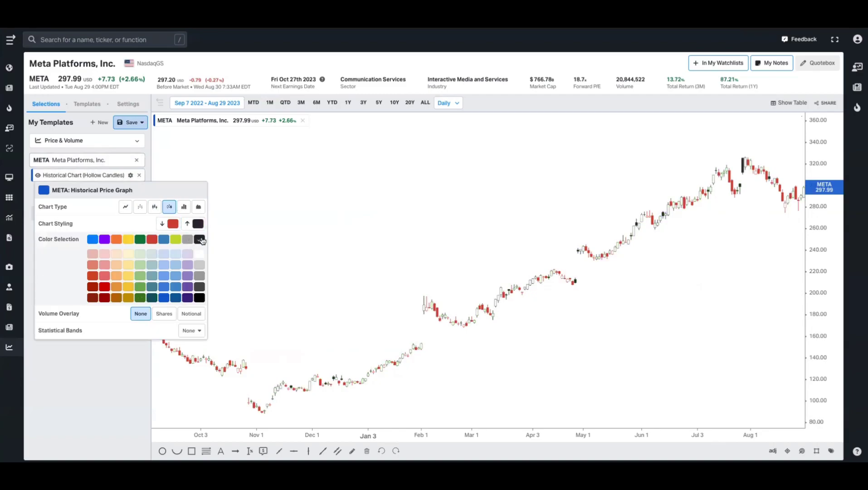
pyautogui.click(166, 315)
pyautogui.click(188, 316)
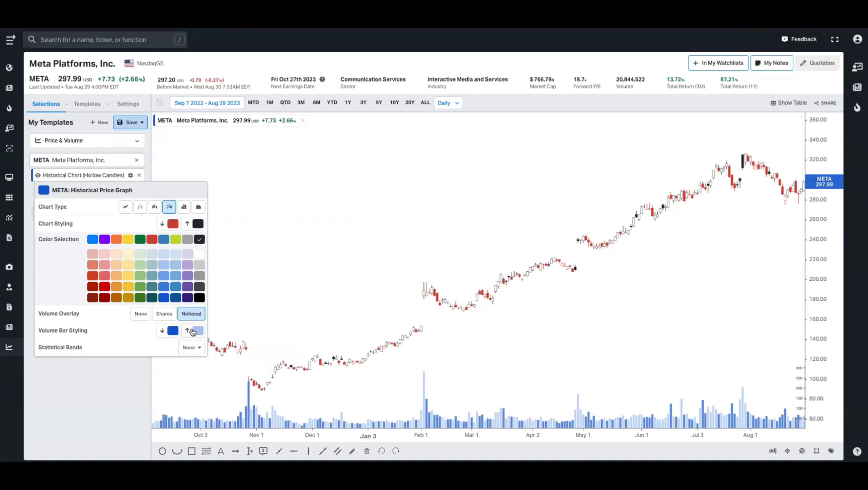
pyautogui.click(110, 191)
pyautogui.write('rsi')
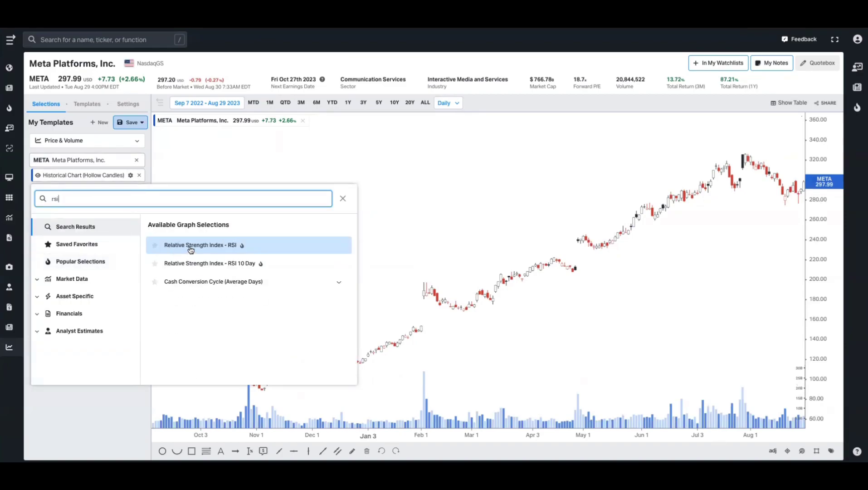
# Step: Add the RSI indicator below META and give its upper band 50, blue, dotted
pyautogui.click(191, 245)
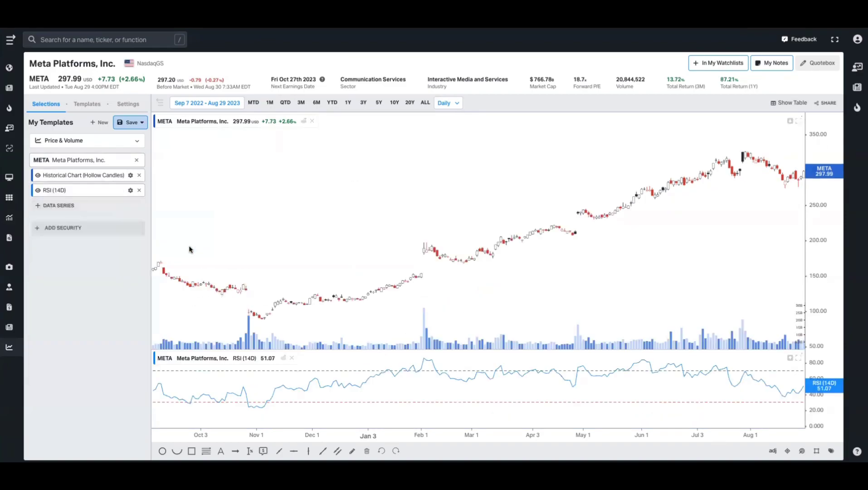
pyautogui.click(130, 191)
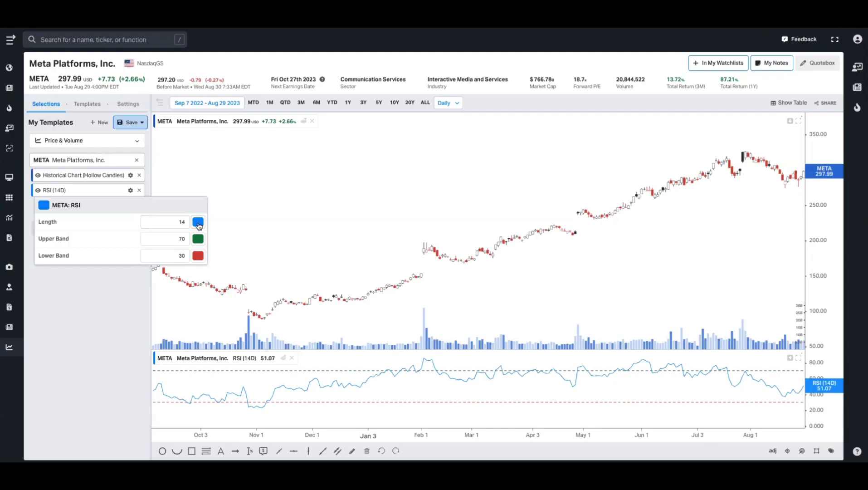
pyautogui.doubleClick(176, 241)
pyautogui.press('BackSpace')
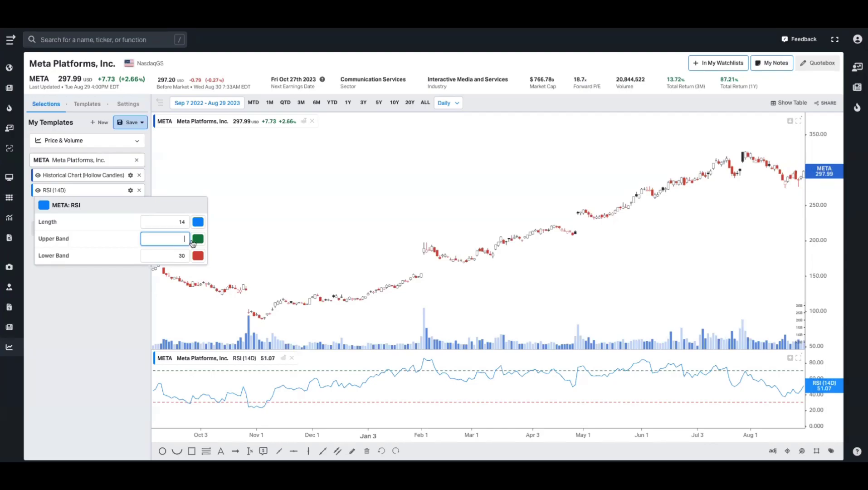
pyautogui.press('Return')
pyautogui.click(198, 238)
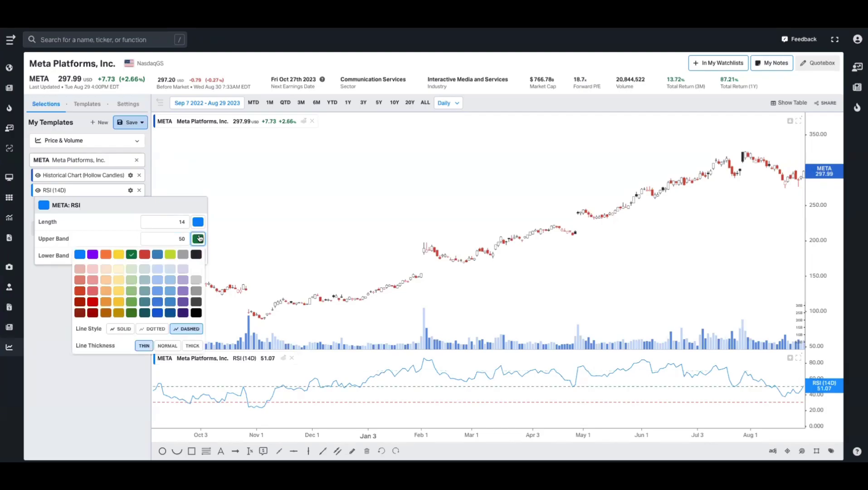
pyautogui.click(157, 254)
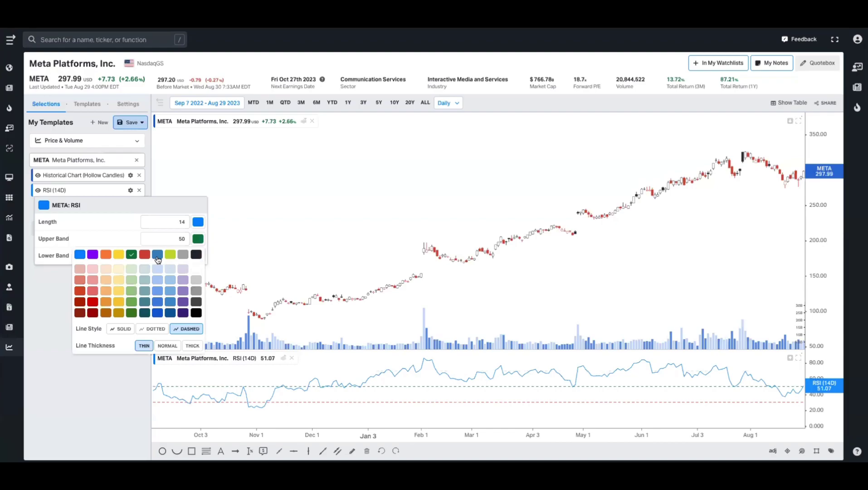
pyautogui.click(154, 329)
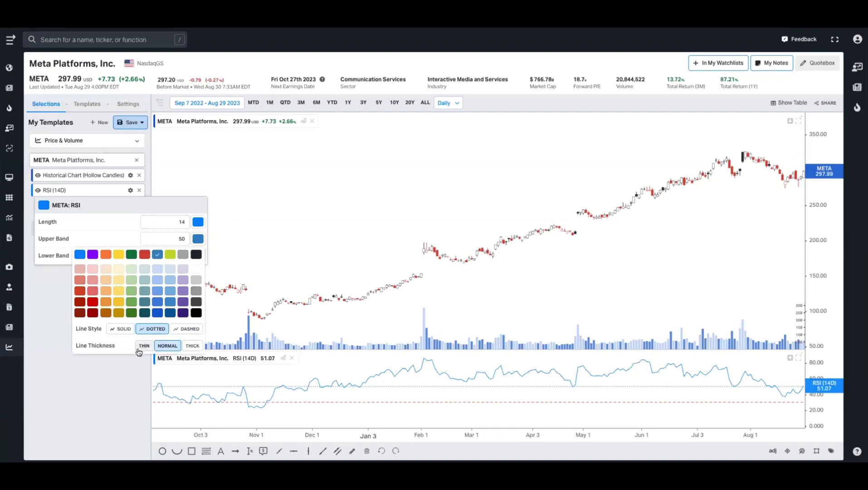
pyautogui.click(130, 365)
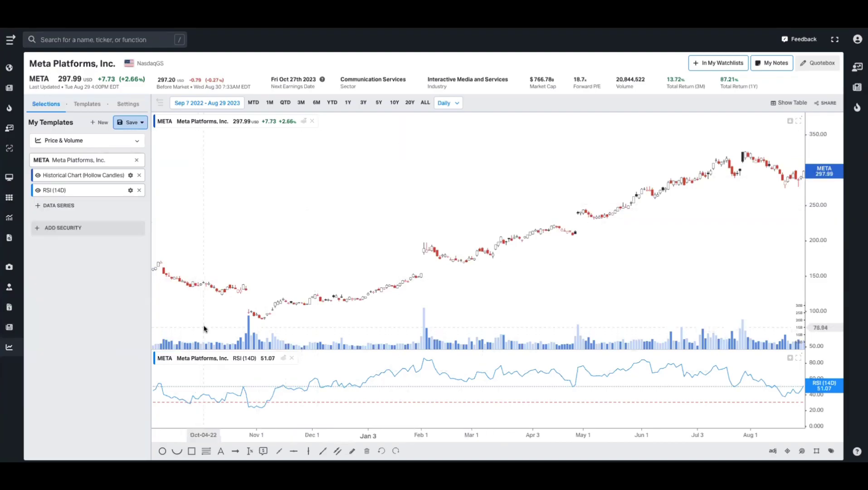
# Step: Draw an ellipse and a grey rectangle on the META chart
pyautogui.click(162, 451)
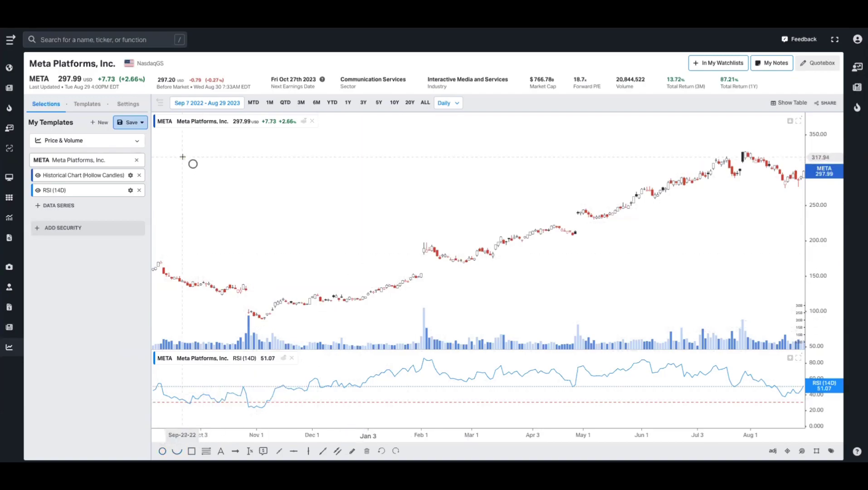
pyautogui.moveTo(182, 157); pyautogui.dragTo(203, 170)
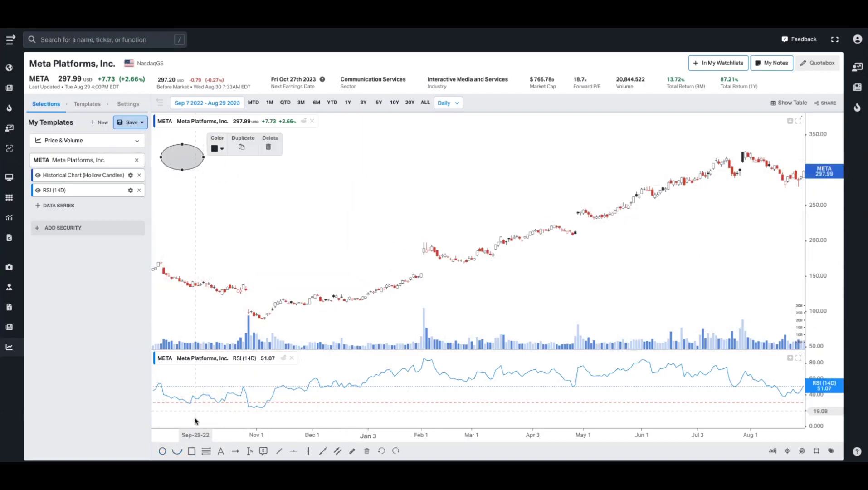
pyautogui.click(191, 450)
pyautogui.moveTo(190, 218); pyautogui.dragTo(225, 260)
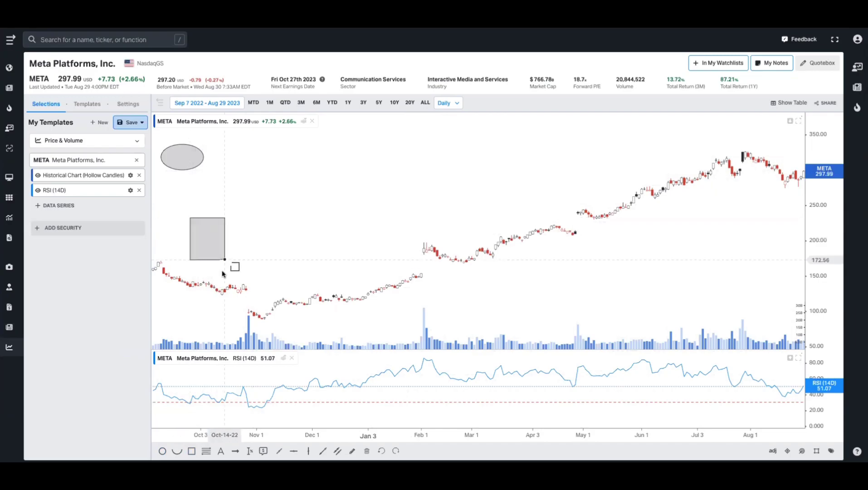
# Step: Draw an up-right arrow styled dashed, weight 2 and purple
pyautogui.click(236, 451)
pyautogui.moveTo(270, 223); pyautogui.dragTo(368, 202)
pyautogui.click(386, 208)
pyautogui.click(389, 220)
pyautogui.click(418, 207)
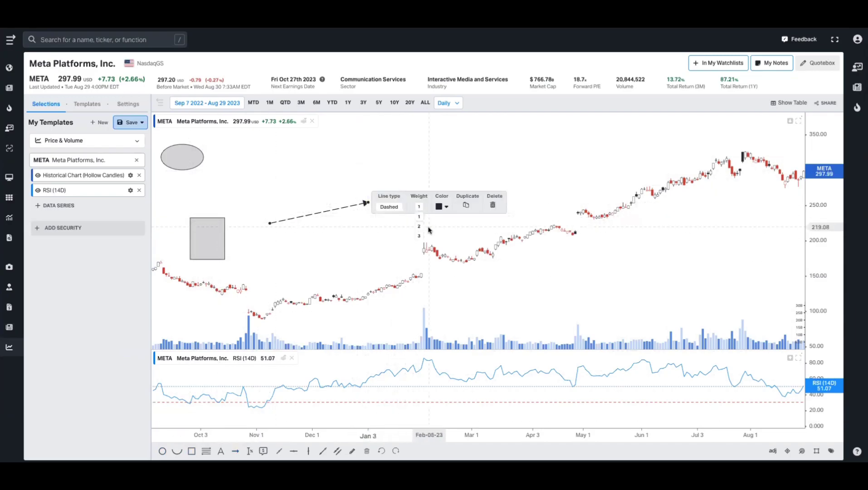
pyautogui.click(420, 222)
pyautogui.click(439, 207)
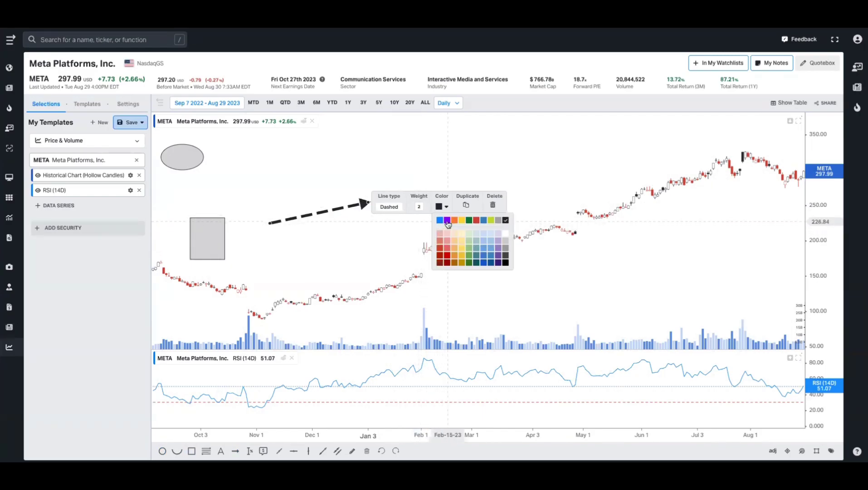
pyautogui.click(446, 221)
# Step: Measure percent change from the 116.27 low to 326.20 high and add a 190.70 price label
pyautogui.click(249, 452)
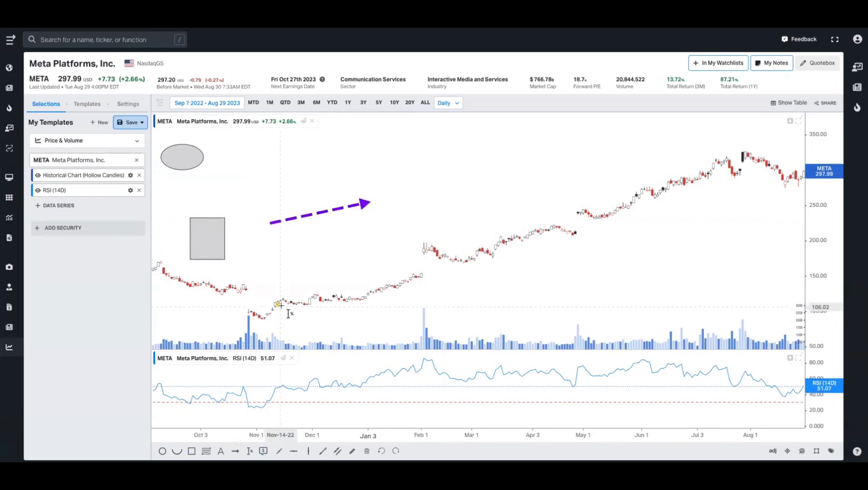
pyautogui.click(279, 300)
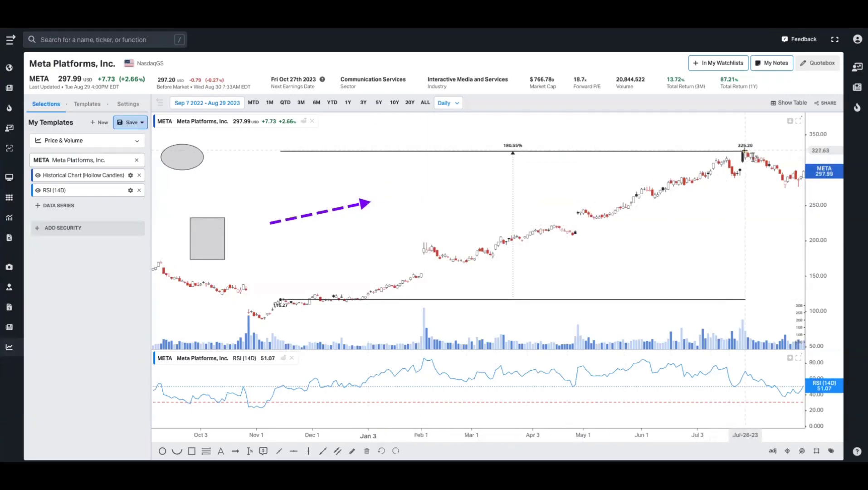
pyautogui.click(744, 149)
pyautogui.click(263, 451)
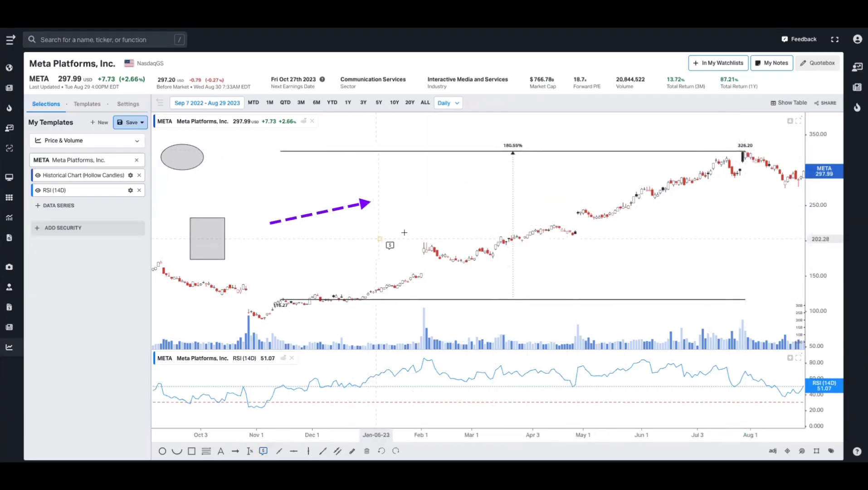
pyautogui.click(430, 231)
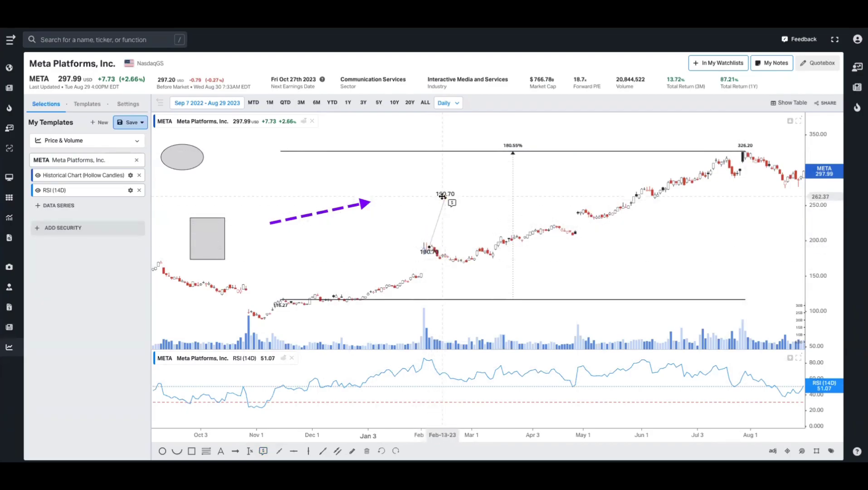
pyautogui.click(444, 197)
# Step: Add a trend line, a horizontal line at 159.64 and a vertical line at Dec-28-22
pyautogui.click(320, 252)
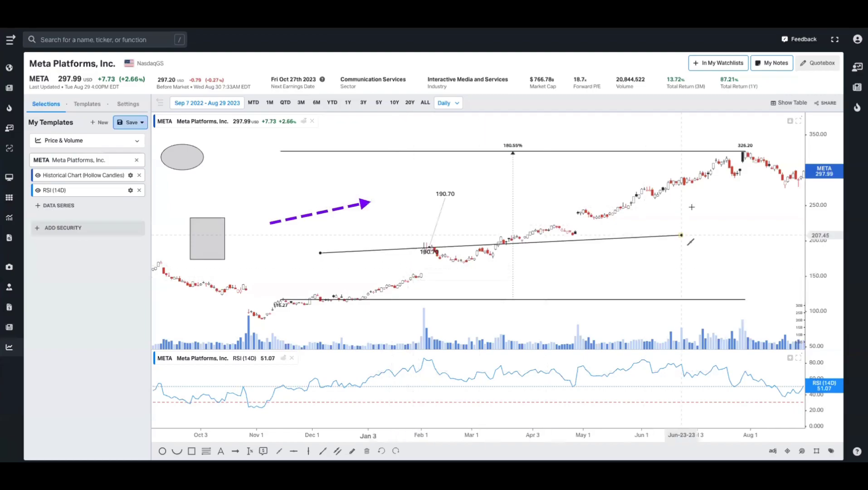
pyautogui.click(221, 415)
pyautogui.click(294, 451)
pyautogui.click(367, 268)
pyautogui.click(308, 450)
pyautogui.click(360, 230)
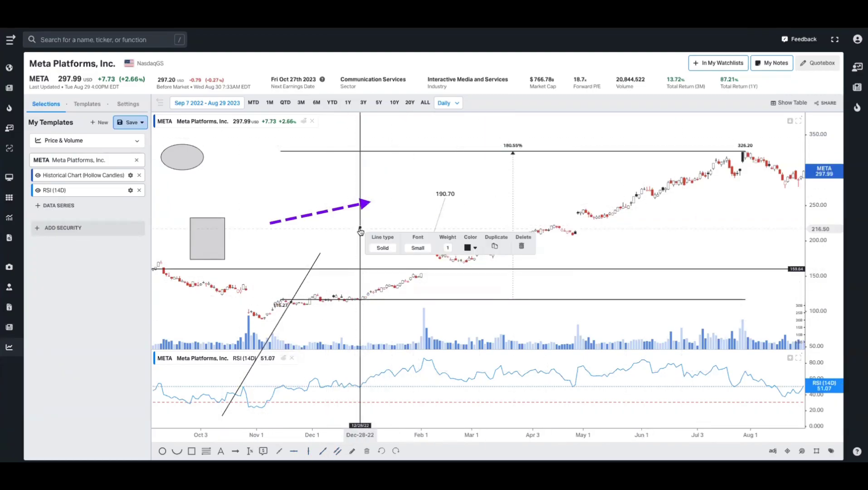
# Step: Draw a parallel channel and start a Fibonacci retracement from the 68.54 level
pyautogui.click(337, 451)
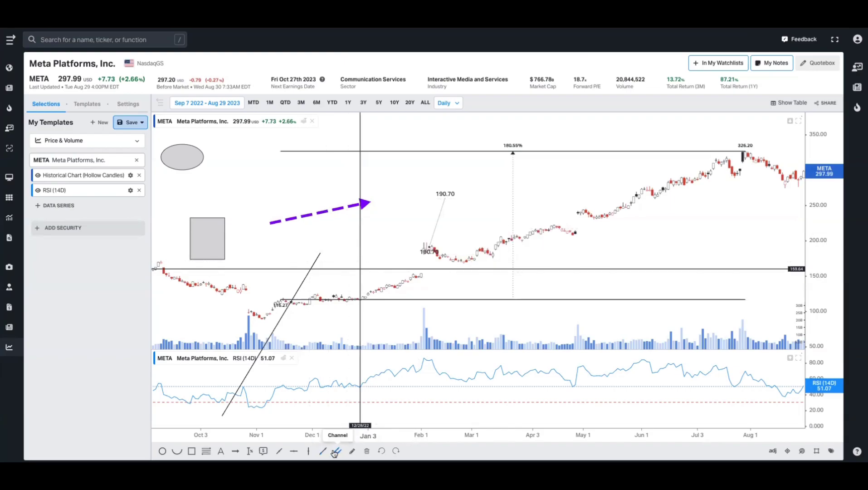
pyautogui.click(381, 239)
pyautogui.click(644, 277)
pyautogui.click(603, 386)
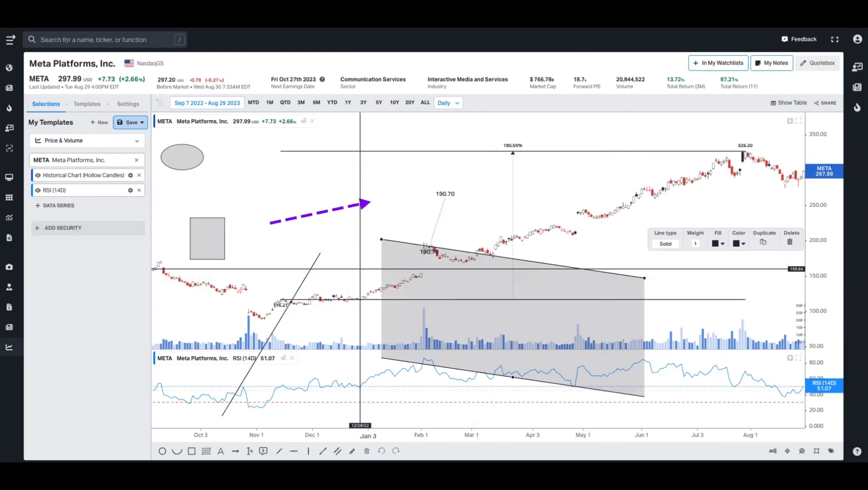
pyautogui.click(243, 333)
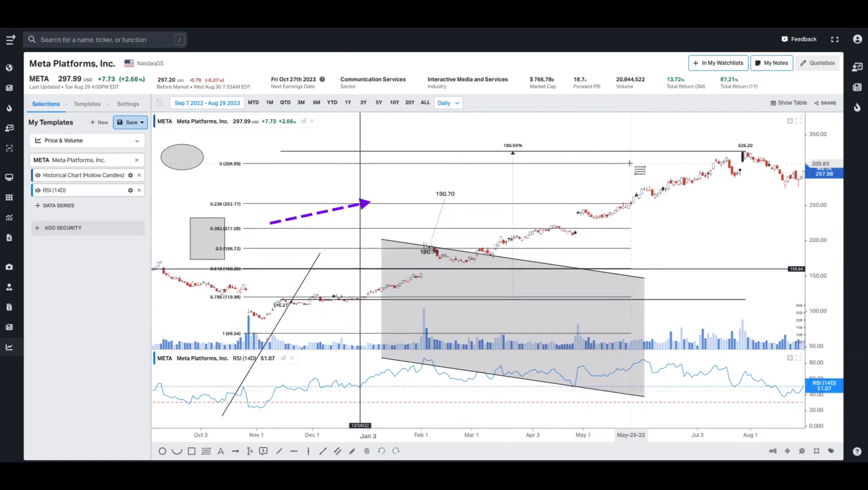
# Step: Remove all drawings, then draw a freehand pen stroke across the price chart
pyautogui.click(367, 451)
pyautogui.click(352, 450)
pyautogui.moveTo(193, 147)
pyautogui.mouseDown()
pyautogui.moveTo(281, 269)
pyautogui.moveTo(539, 234)
pyautogui.moveTo(734, 240)
pyautogui.moveTo(763, 301)
pyautogui.moveTo(637, 243)
pyautogui.moveTo(248, 253)
pyautogui.moveTo(504, 328)
pyautogui.moveTo(361, 339)
pyautogui.moveTo(304, 302)
pyautogui.moveTo(347, 203)
pyautogui.moveTo(488, 179)
pyautogui.mouseUp()
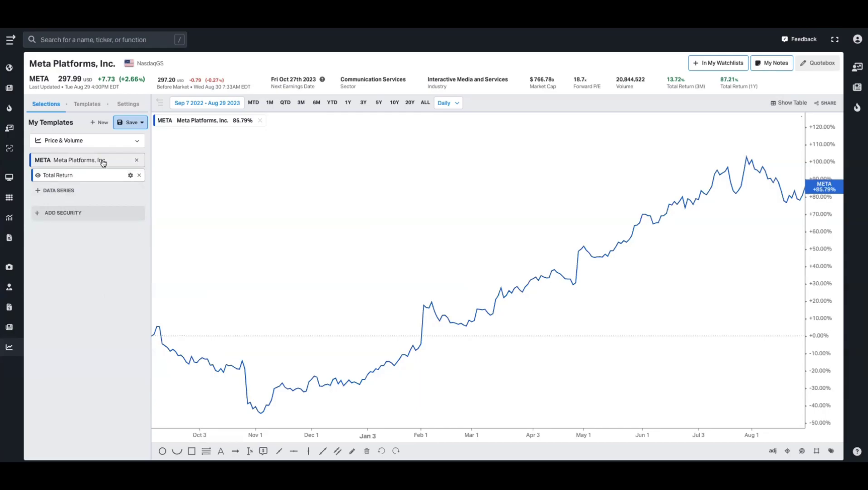
# Step: Search 'cmg' and add Chipotle Mexican Grill (CMG) alongside META
pyautogui.click(70, 213)
pyautogui.write('cmg')
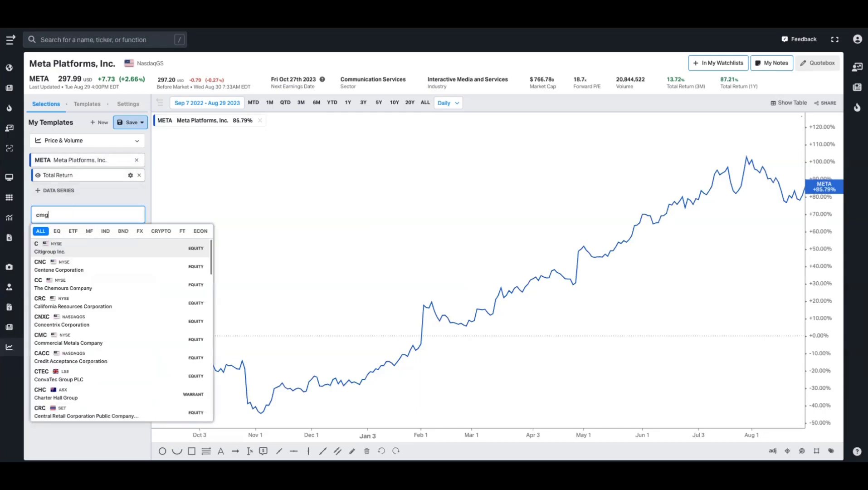
pyautogui.click(64, 248)
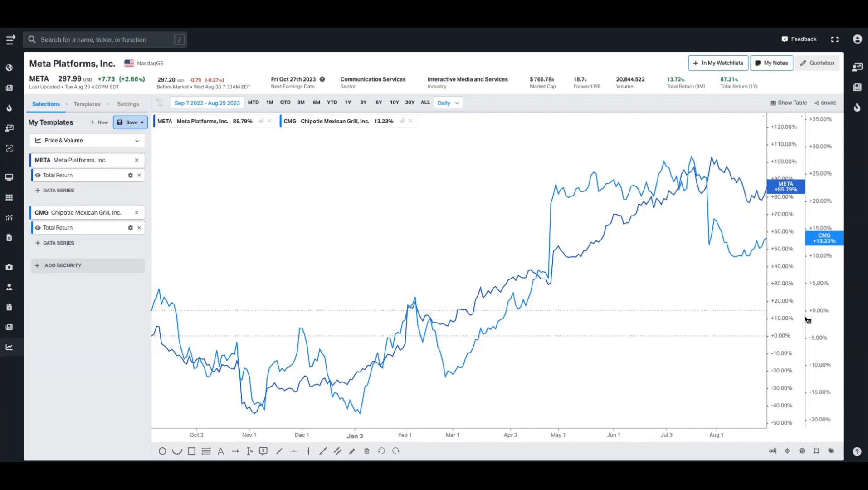
# Step: Group the META and CMG total returns onto one shared axis using a linear scale
pyautogui.click(794, 229)
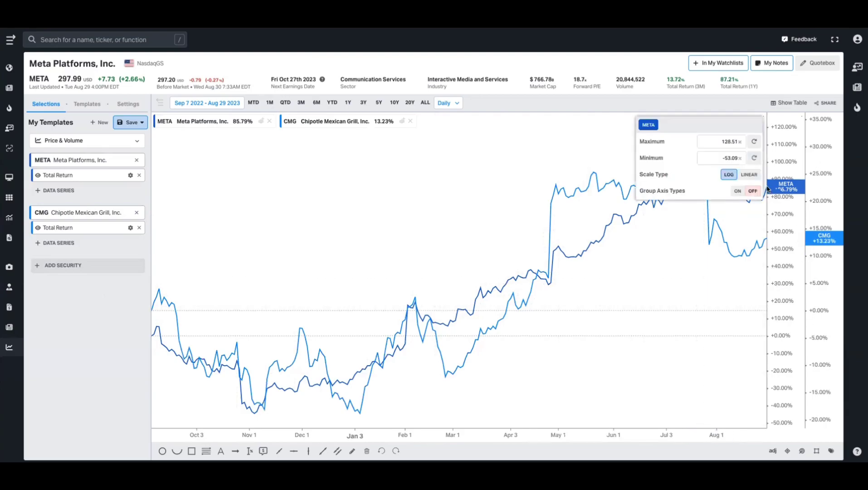
pyautogui.click(738, 190)
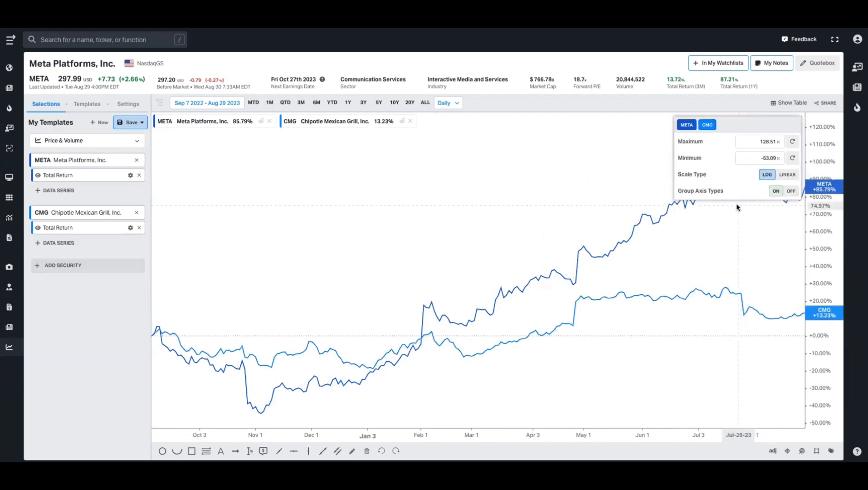
pyautogui.click(787, 175)
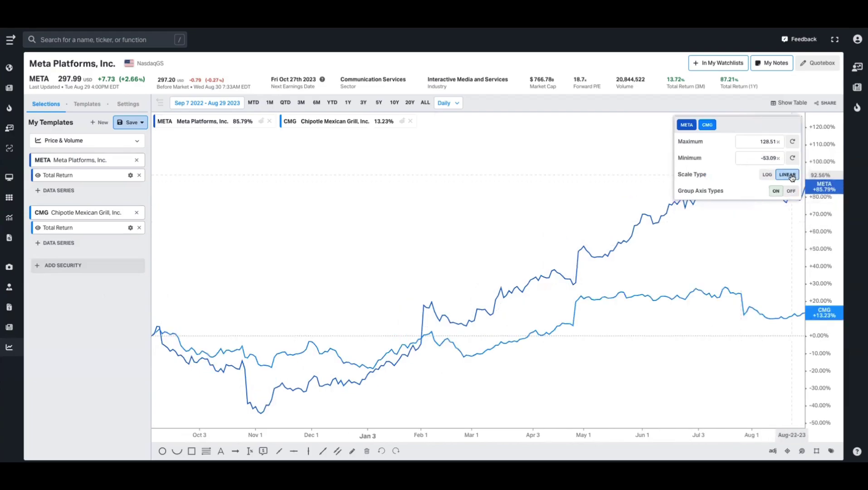
pyautogui.click(89, 329)
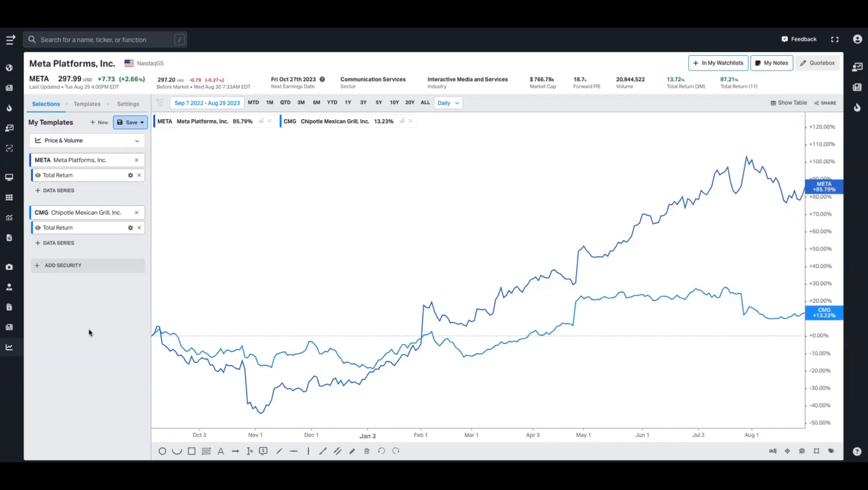
# Step: Move CMG into its own chart panel below META and make that panel taller
pyautogui.click(402, 120)
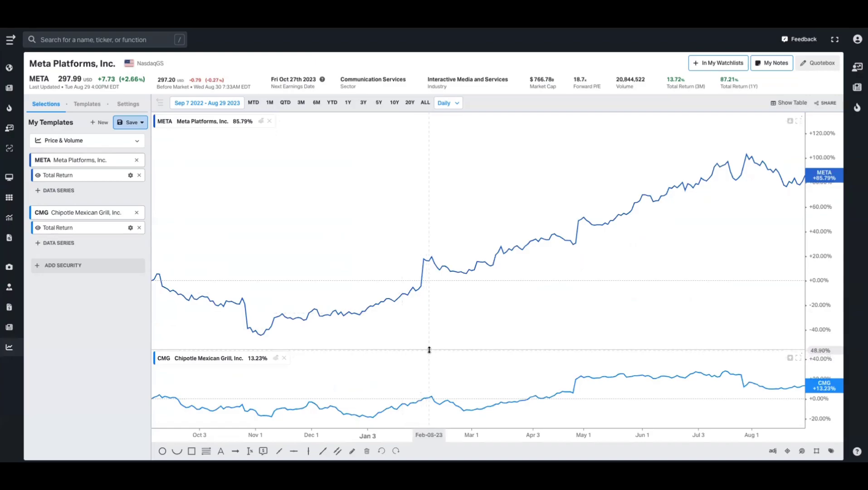
pyautogui.moveTo(428, 350); pyautogui.dragTo(435, 272)
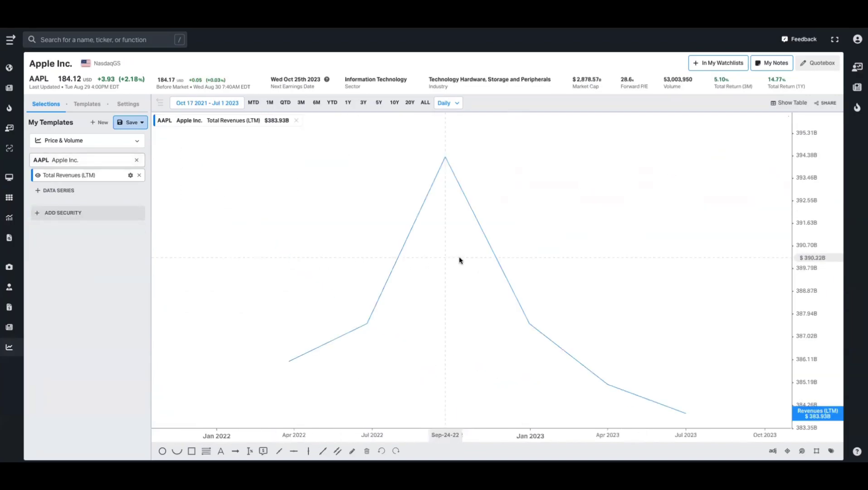
# Step: Extend Apple's revenue chart to the last 20 years and draw Total Revenues as blue bars
pyautogui.scroll(-10, 459, 259)
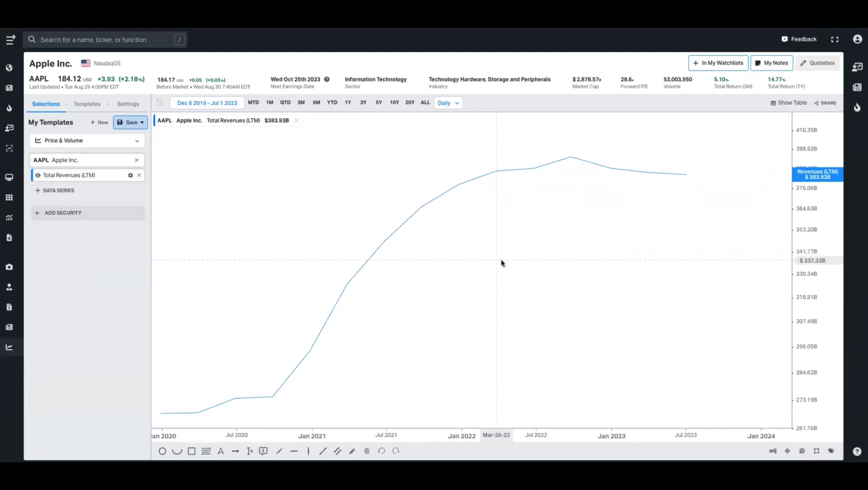
pyautogui.click(410, 105)
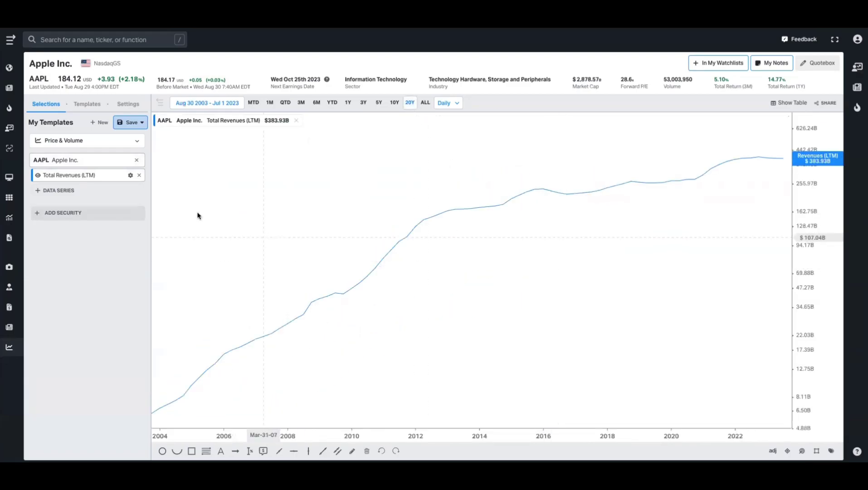
pyautogui.click(130, 175)
pyautogui.click(184, 206)
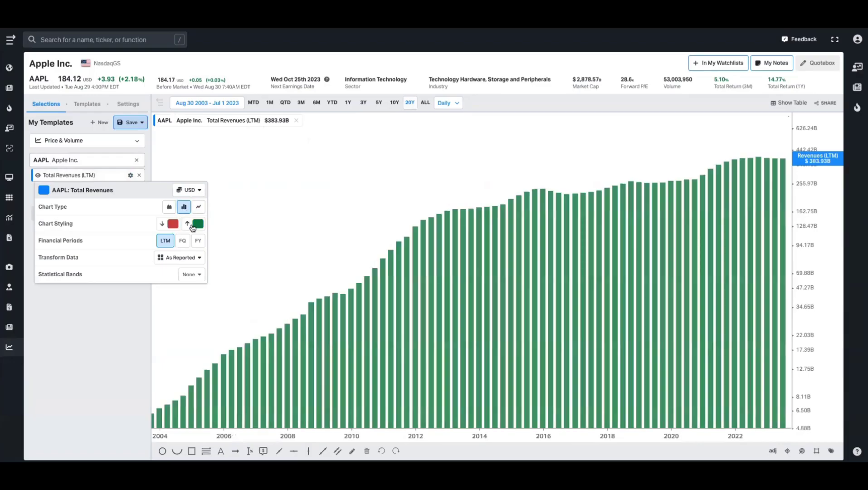
pyautogui.click(193, 227)
pyautogui.click(164, 298)
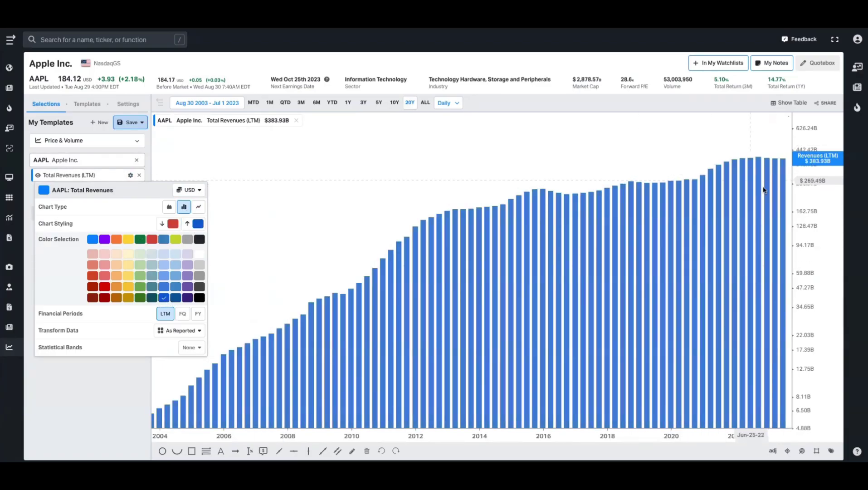
pyautogui.click(44, 191)
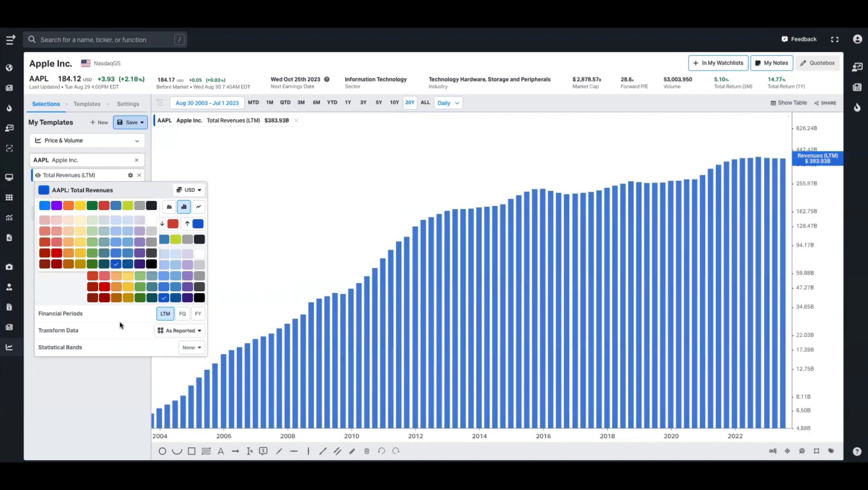
pyautogui.click(110, 387)
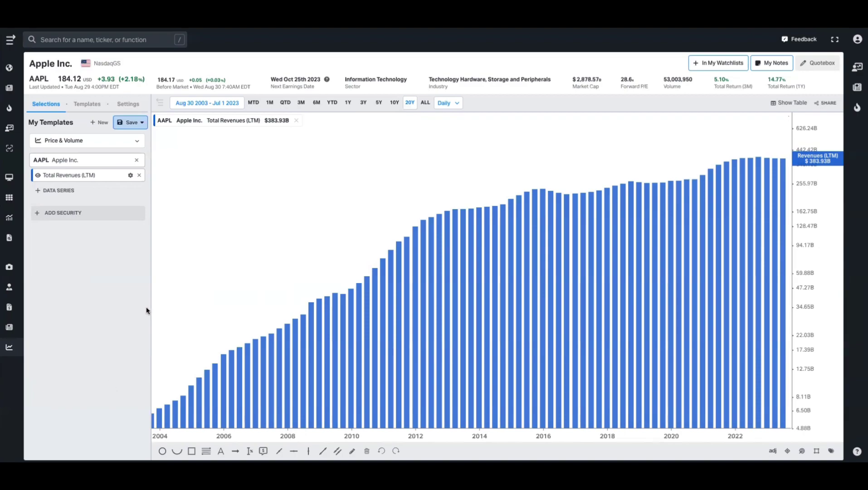
# Step: Search 'total rev' and add Total Revenues (LTM, Last Twelve Months) as a second series
pyautogui.click(116, 196)
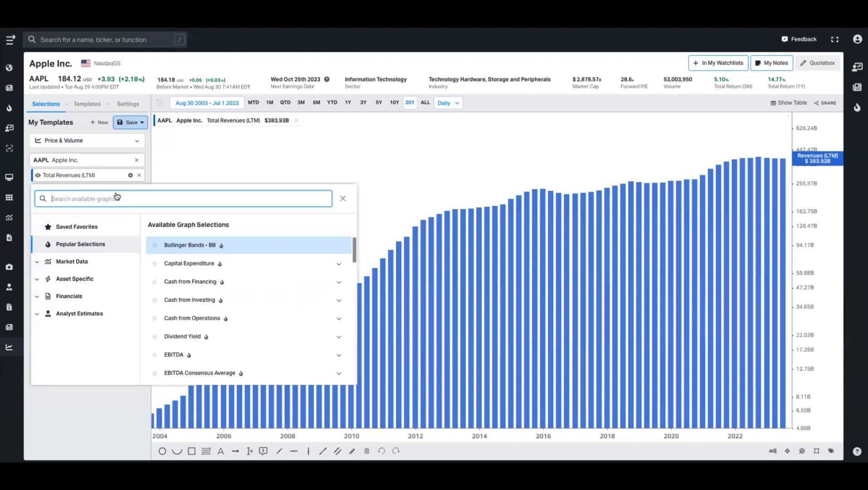
pyautogui.write('total revenue')
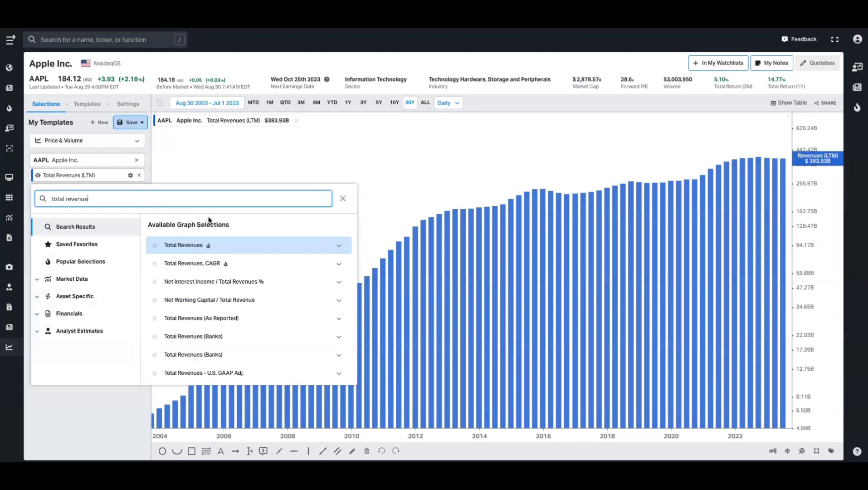
pyautogui.click(194, 248)
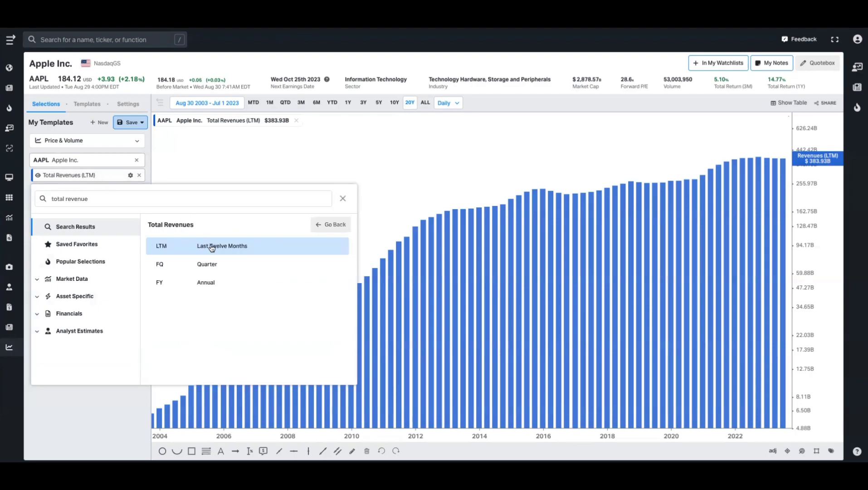
pyautogui.click(211, 247)
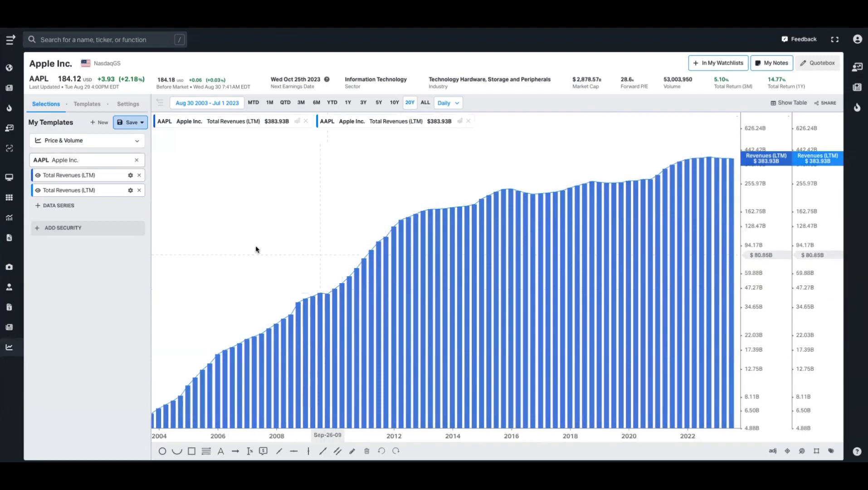
# Step: Transform the second Total Revenues series into YoY Growth %
pyautogui.click(130, 191)
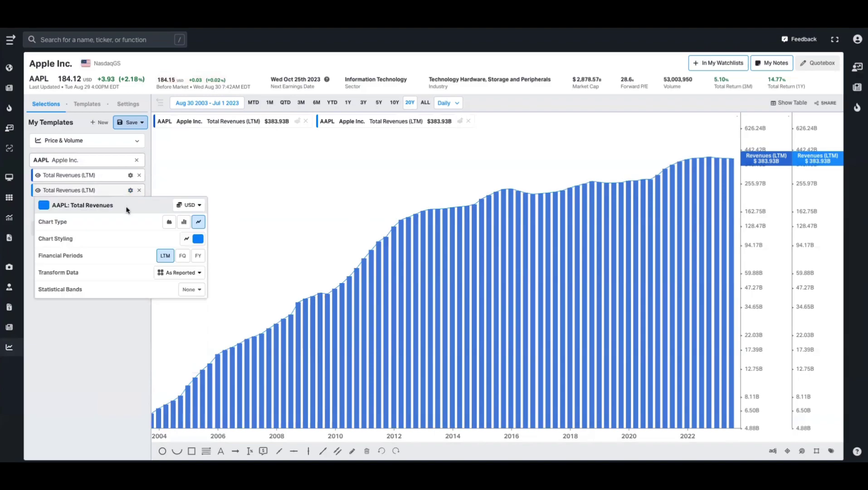
pyautogui.click(200, 273)
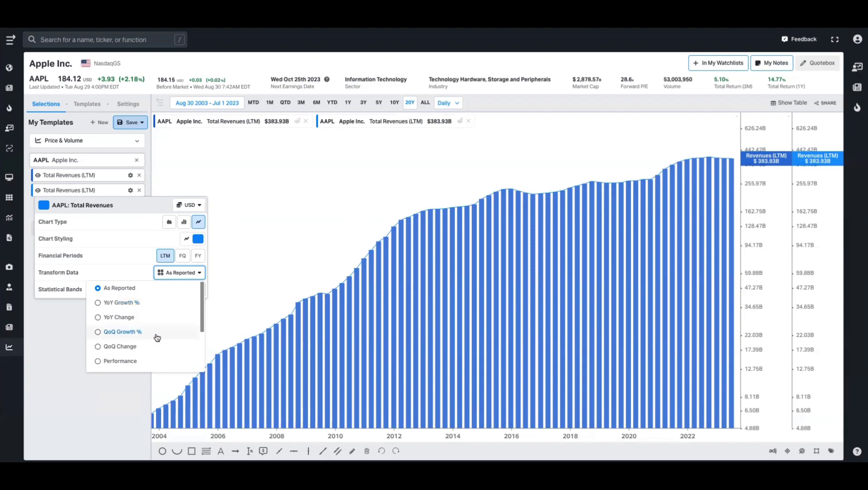
pyautogui.scroll(-3, 154, 336)
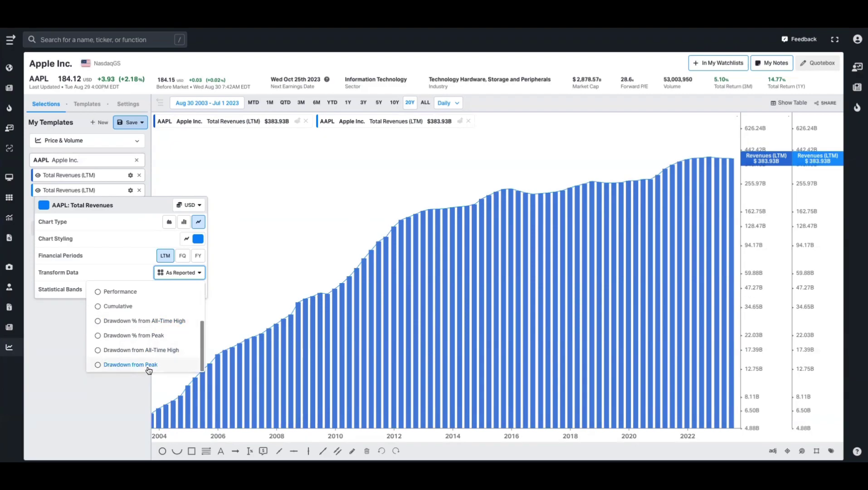
pyautogui.scroll(1, 132, 326)
pyautogui.scroll(3, 133, 325)
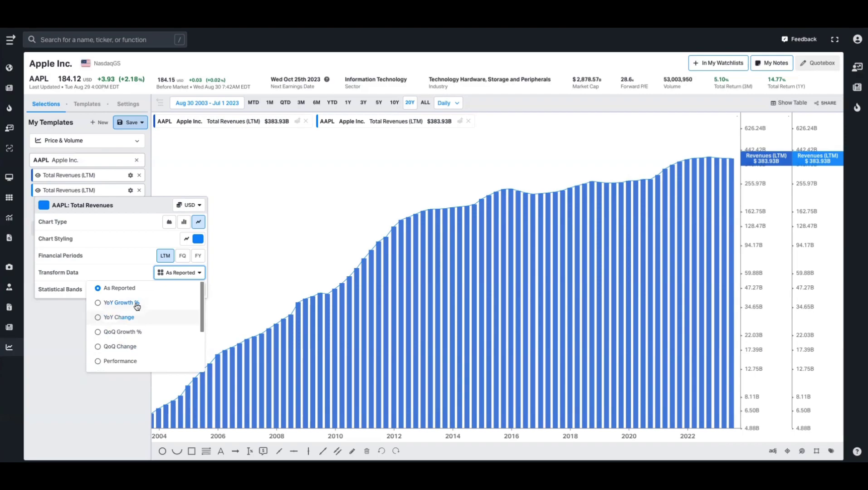
pyautogui.click(136, 303)
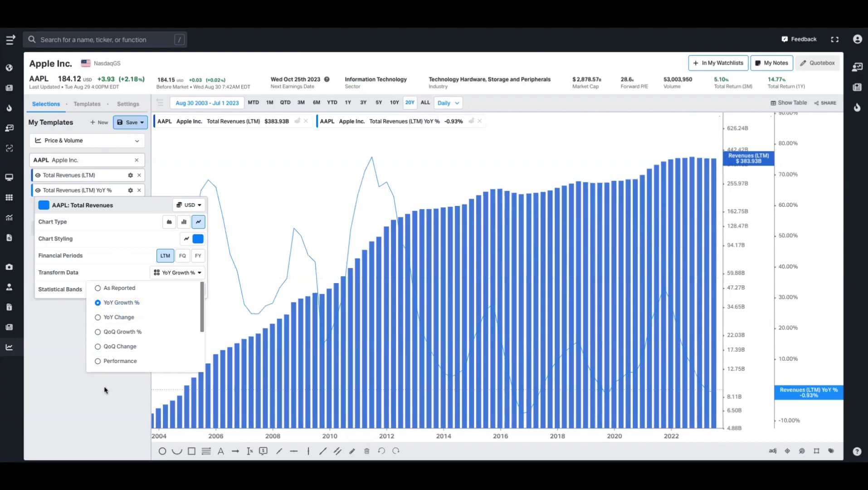
pyautogui.click(108, 399)
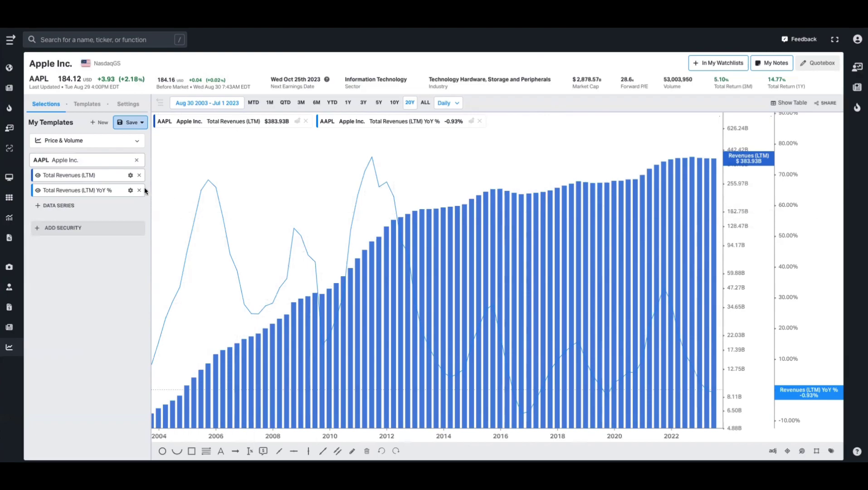
# Step: Style the YoY Growth % line yellow with THICK line thickness
pyautogui.click(130, 190)
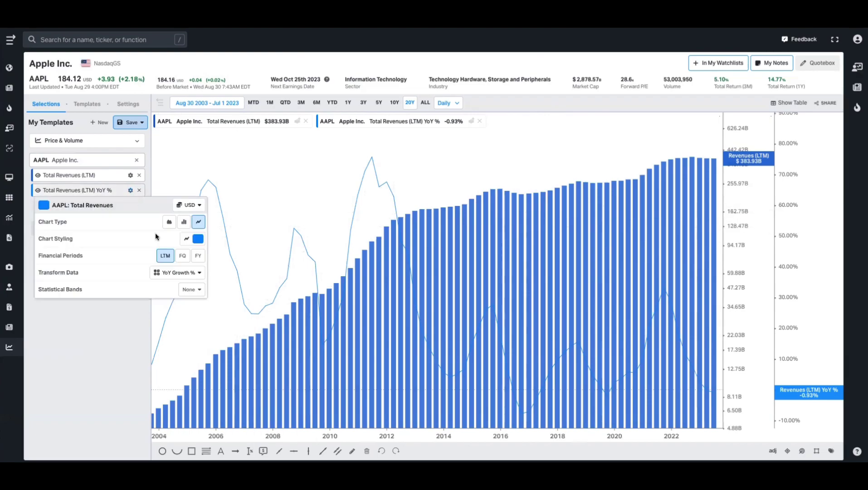
pyautogui.click(192, 238)
pyautogui.click(131, 256)
pyautogui.click(174, 348)
pyautogui.click(195, 345)
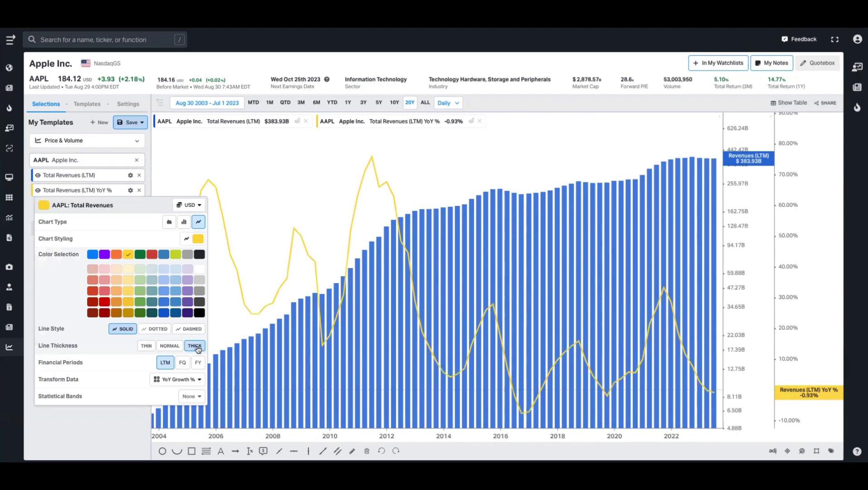
# Step: Recolour the Total Revenues bars light blue
pyautogui.click(130, 175)
pyautogui.click(195, 224)
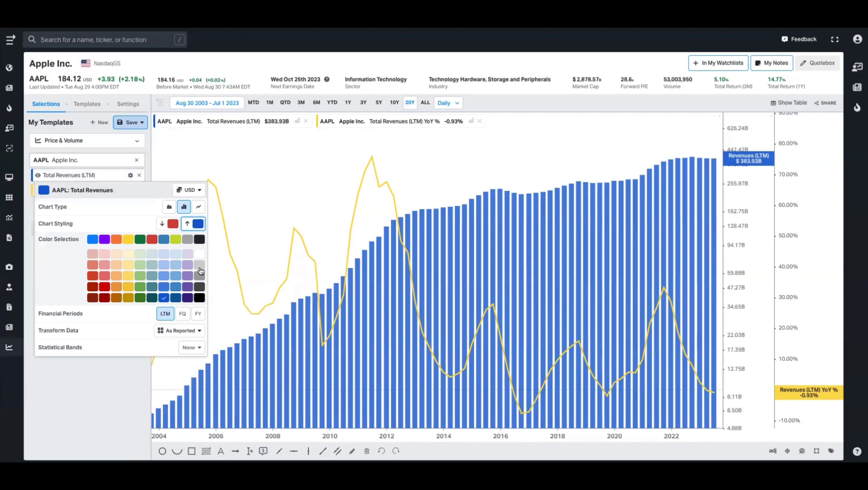
pyautogui.click(164, 266)
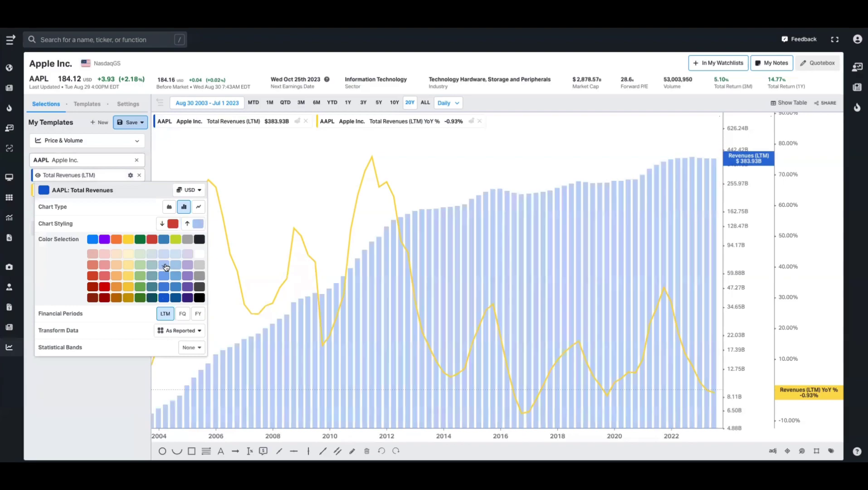
pyautogui.click(91, 398)
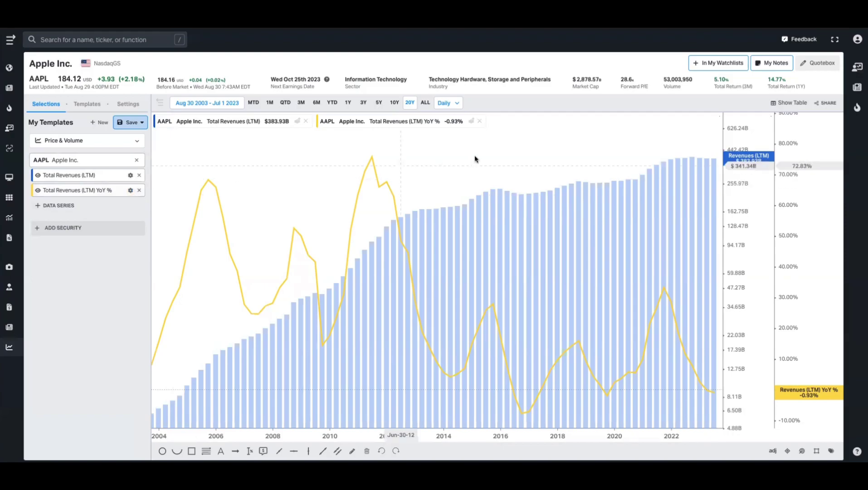
# Step: Move YoY Growth % into its own lower pane and show it as bars instead of a line
pyautogui.click(472, 121)
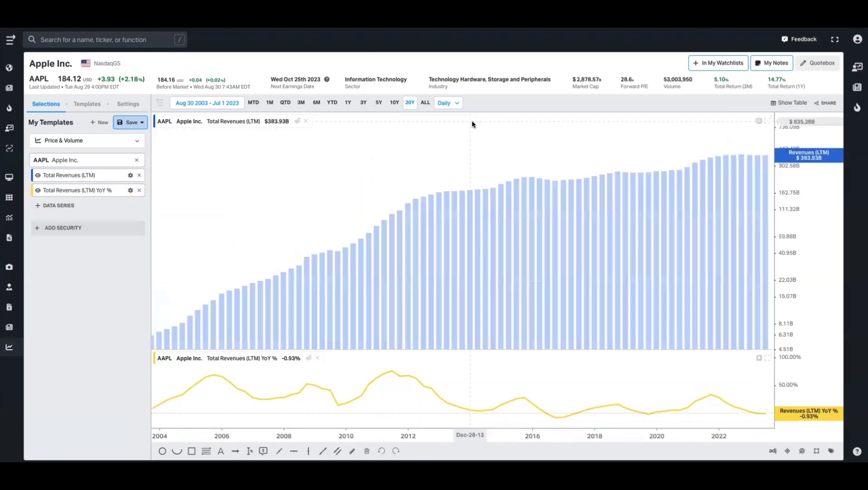
pyautogui.click(131, 190)
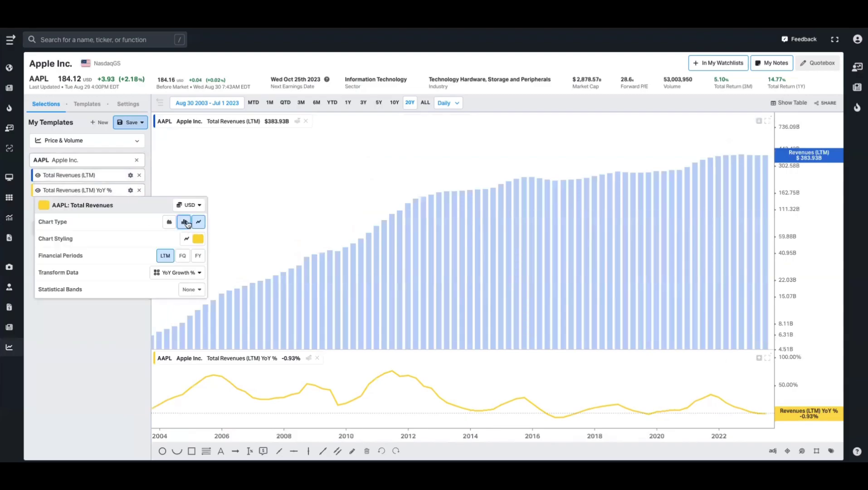
pyautogui.click(186, 222)
pyautogui.click(117, 357)
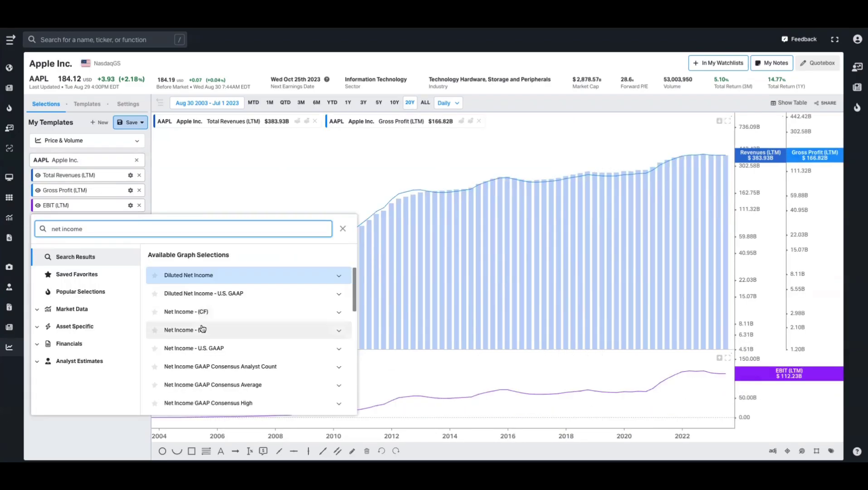
# Step: Add Net Income - (IS) LTM and merge the EBIT and Net Income panes into the top chart
pyautogui.click(202, 329)
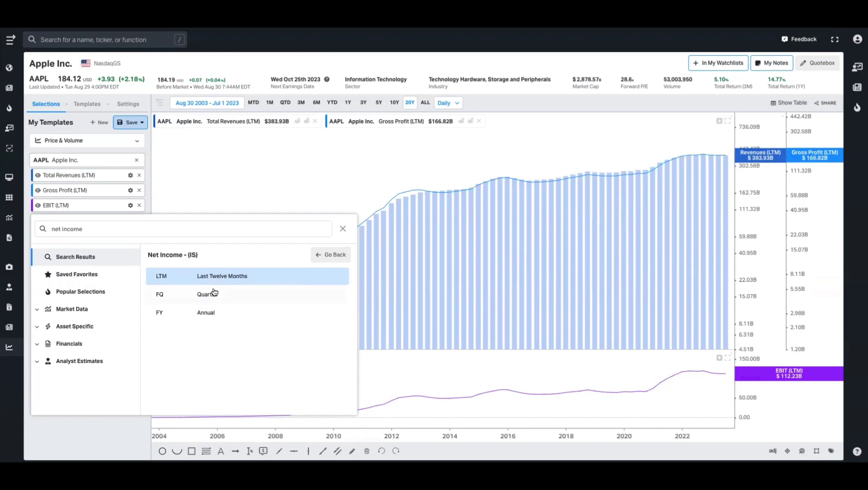
pyautogui.click(221, 276)
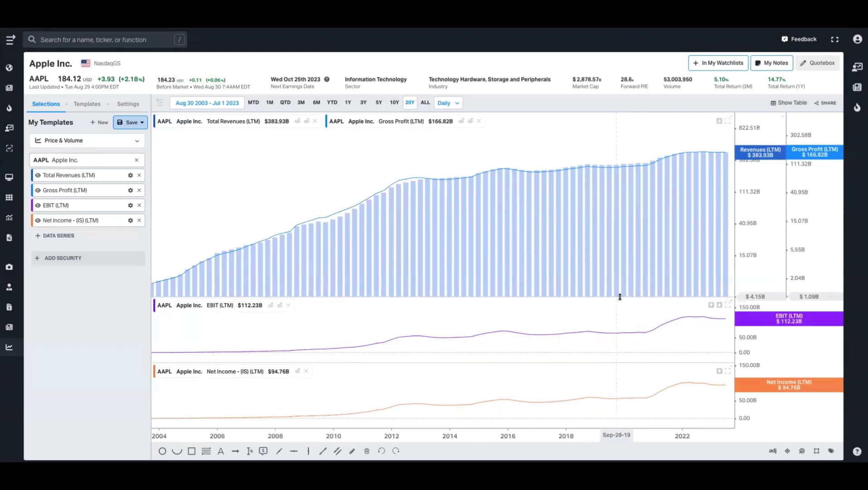
pyautogui.click(271, 306)
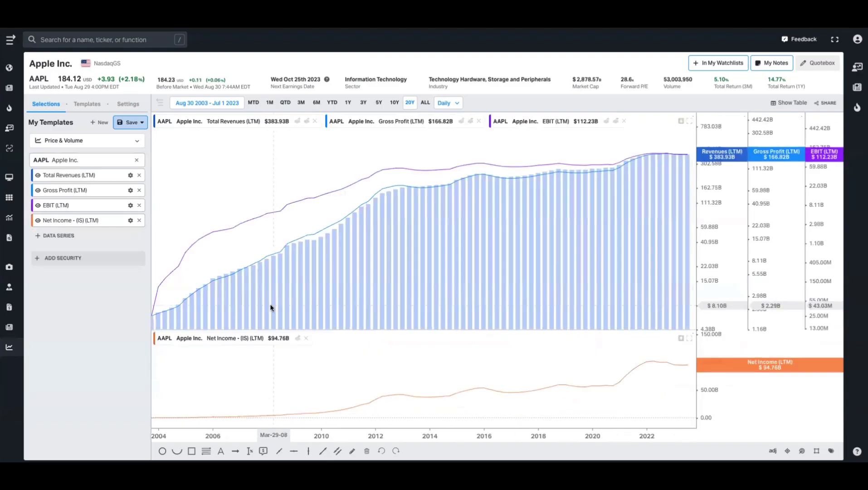
pyautogui.click(297, 339)
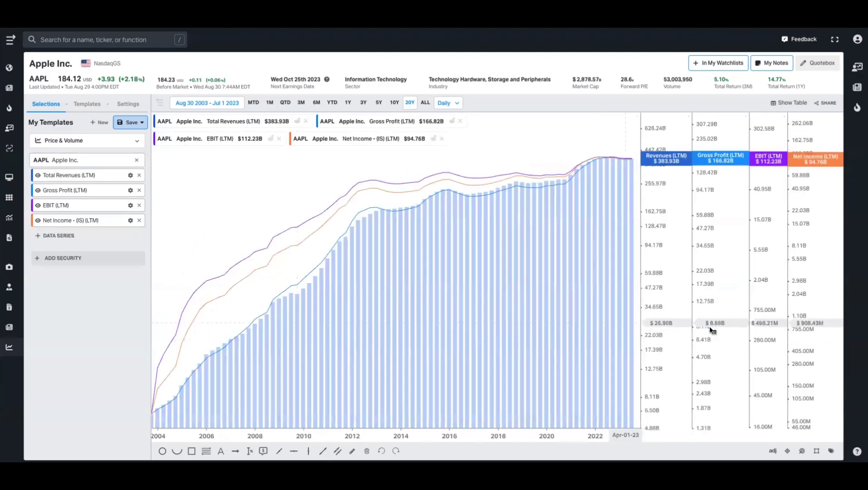
# Step: Group all series onto one shared axis with a linear scale
pyautogui.click(762, 238)
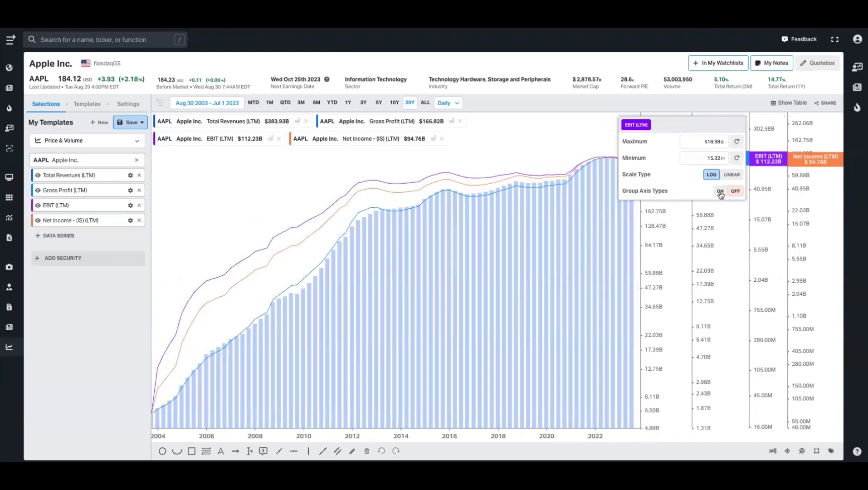
pyautogui.click(720, 192)
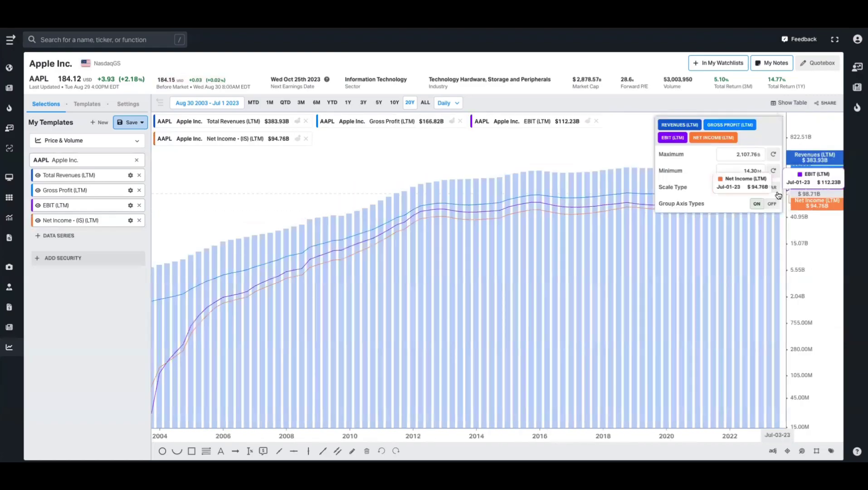
pyautogui.click(775, 188)
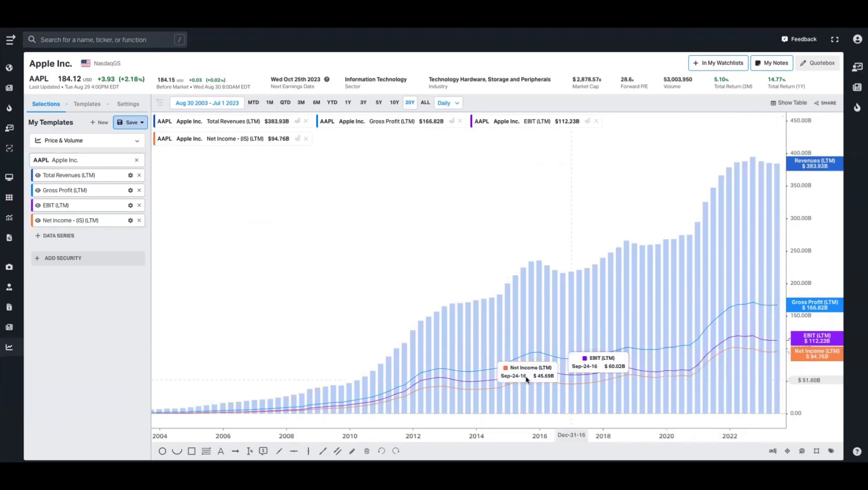
# Step: Make the Gross Profit line yellow at normal weight
pyautogui.click(130, 190)
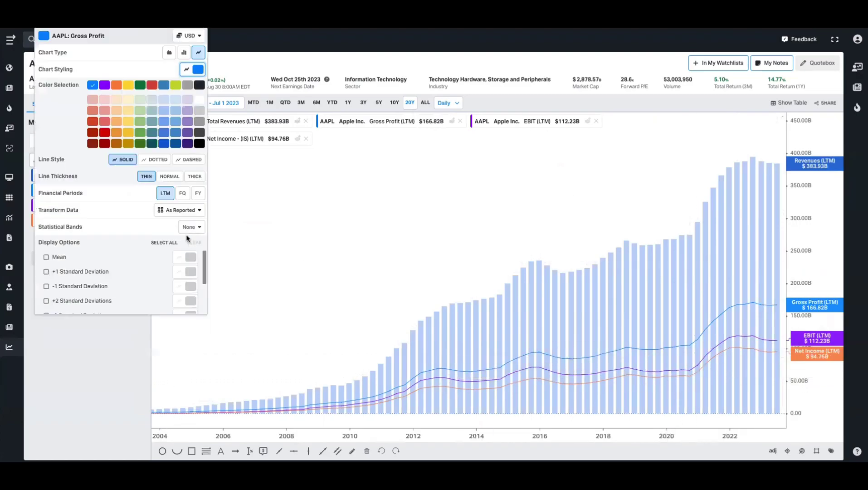
pyautogui.click(169, 177)
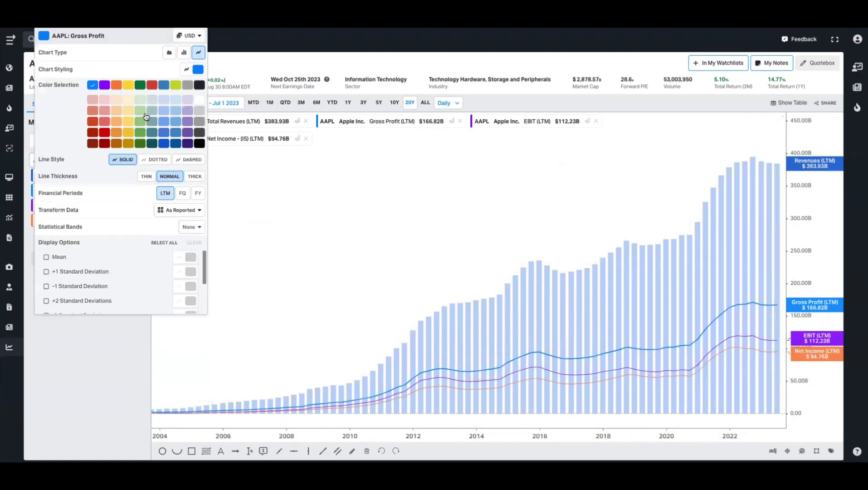
pyautogui.click(129, 85)
pyautogui.press('Escape')
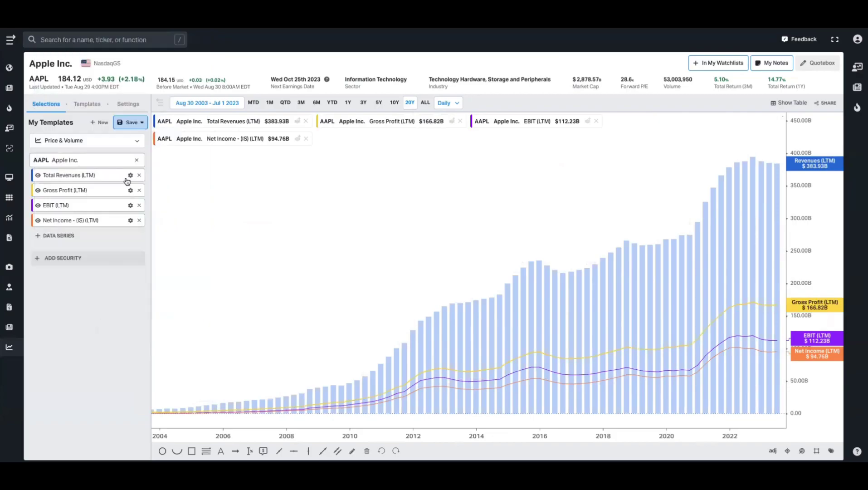
# Step: Recolour the Total Revenues bars grey
pyautogui.click(130, 207)
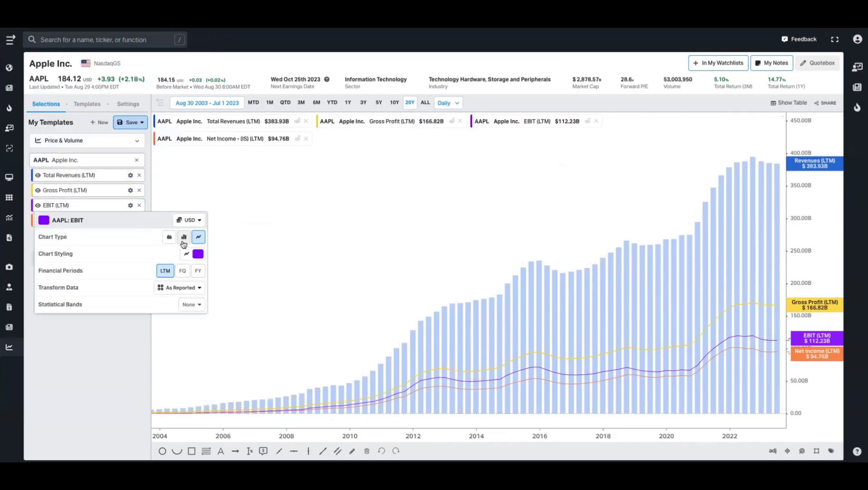
pyautogui.click(184, 246)
pyautogui.click(200, 266)
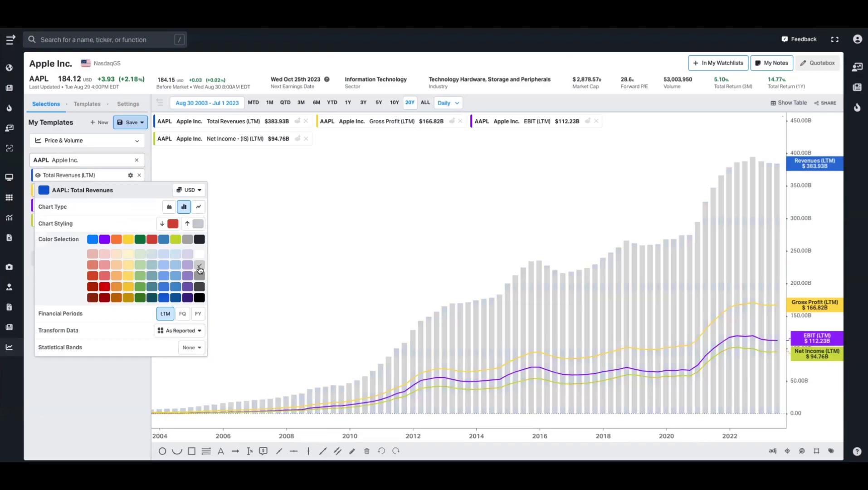
pyautogui.click(111, 411)
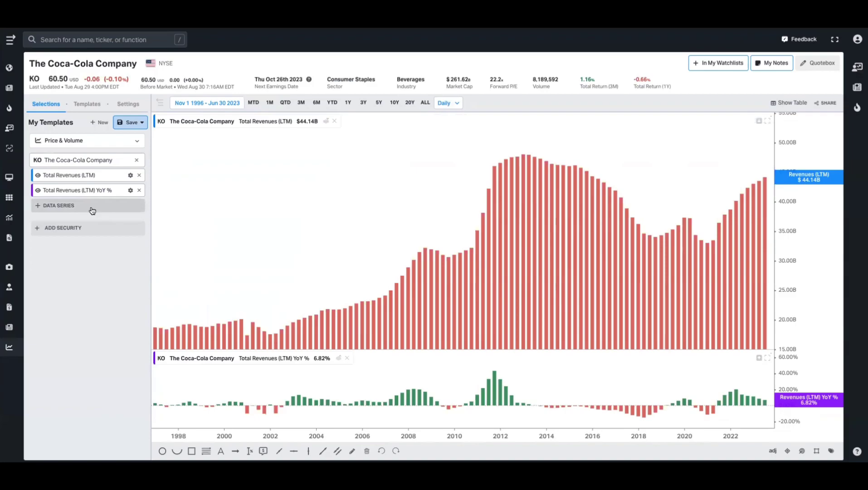
# Step: Browse the Asset Specific and Market Data graph categories for KO, then close without adding anything
pyautogui.click(91, 206)
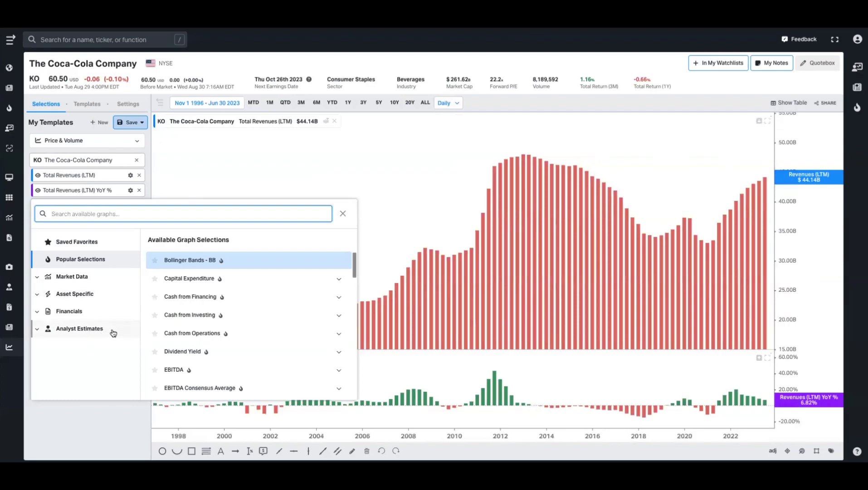
pyautogui.click(102, 297)
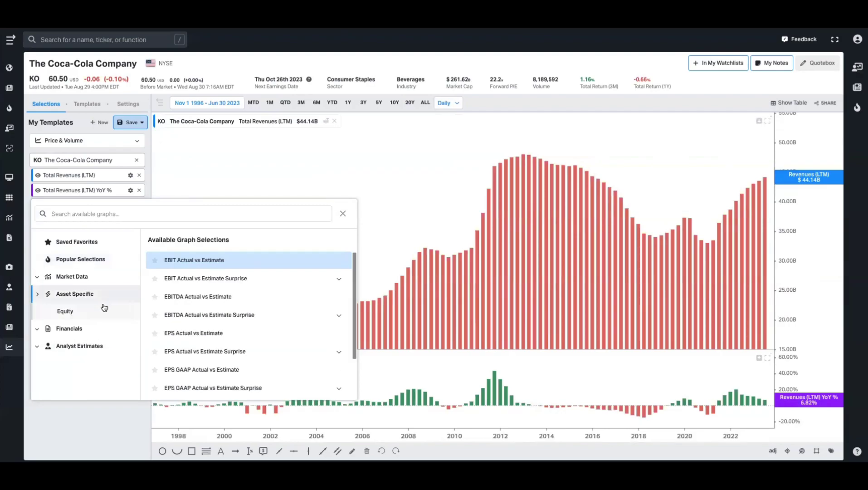
pyautogui.click(99, 277)
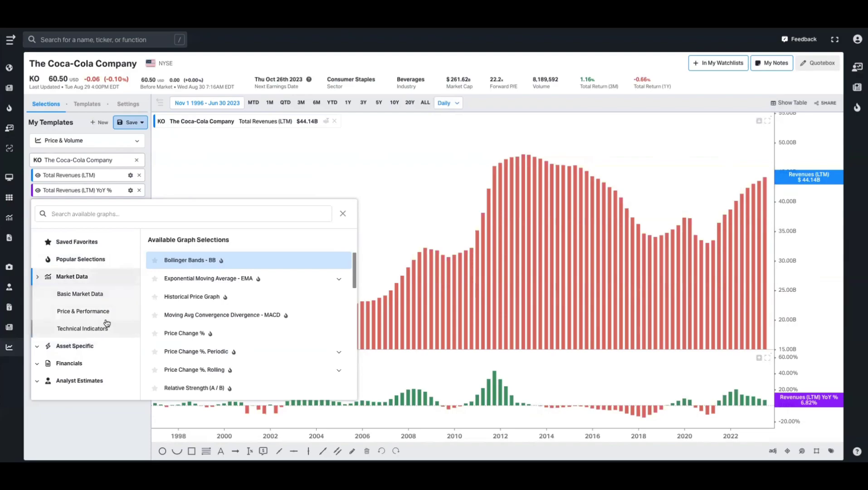
pyautogui.press('Escape')
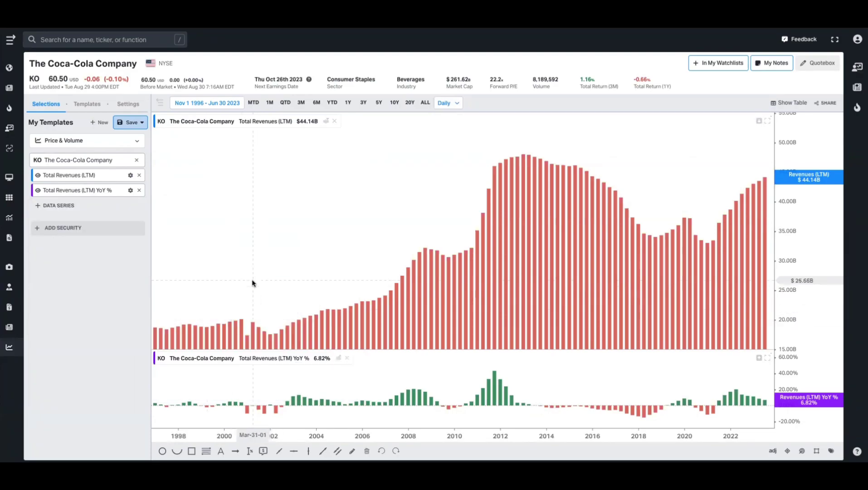
# Step: In chart settings, try an axis label font of 14, then return it to 12
pyautogui.click(129, 104)
pyautogui.scroll(-3, 117, 261)
pyautogui.scroll(3, 117, 262)
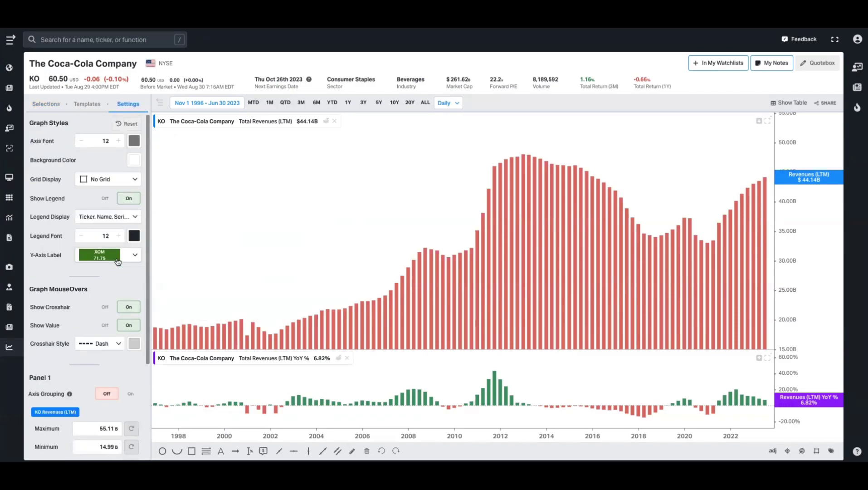
pyautogui.click(119, 141)
pyautogui.click(118, 141)
pyautogui.click(81, 141)
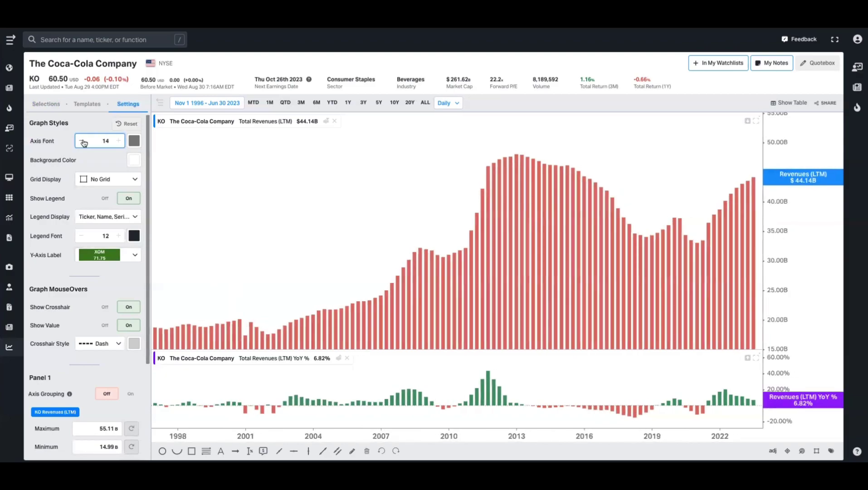
pyautogui.click(81, 141)
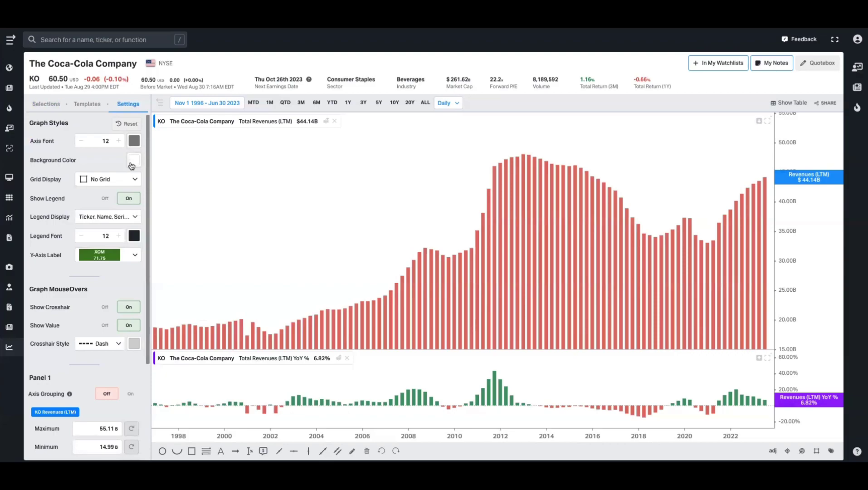
# Step: Show gridlines in both directions, then remove them again
pyautogui.click(117, 180)
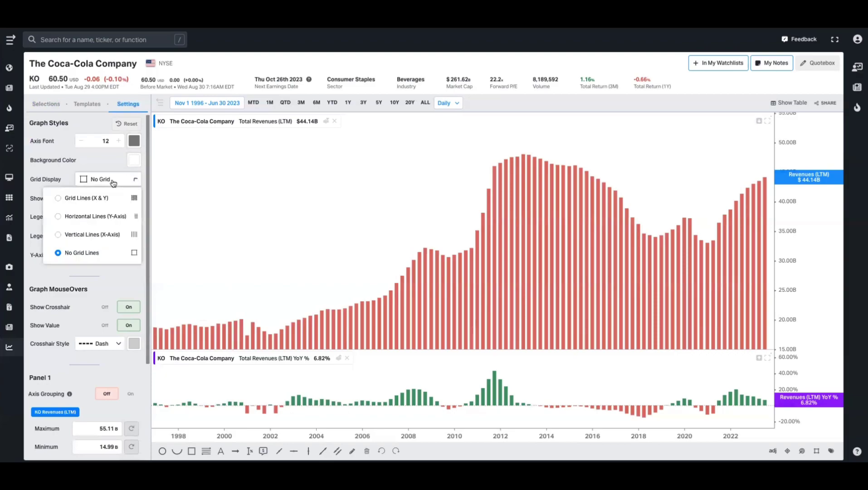
pyautogui.click(84, 200)
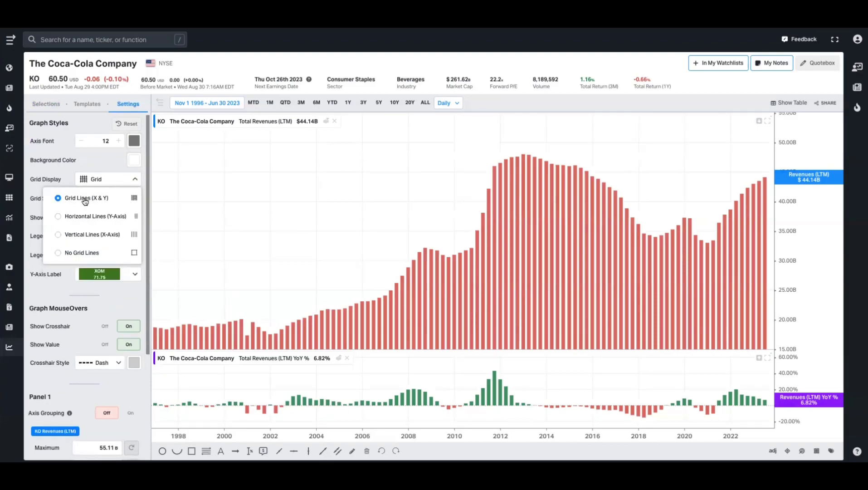
pyautogui.click(75, 252)
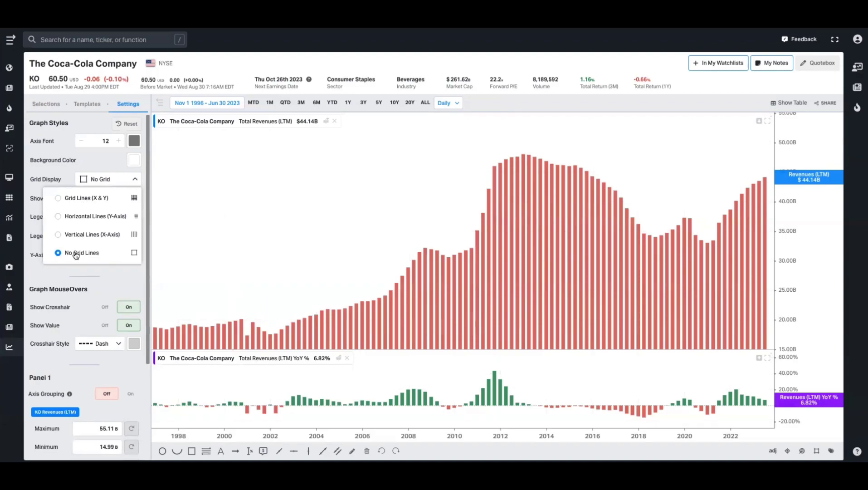
# Step: Uncheck Price / Value under Legend Display and keep the default Y-Axis Label style
pyautogui.click(108, 220)
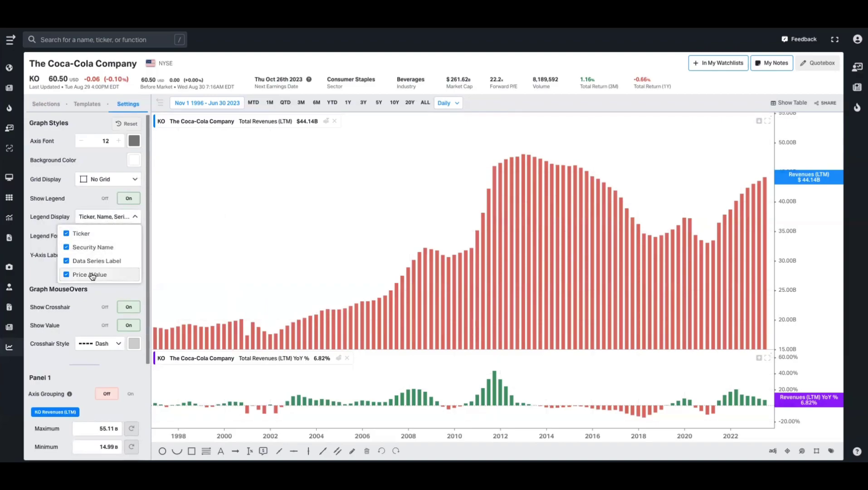
pyautogui.click(114, 276)
pyautogui.click(120, 256)
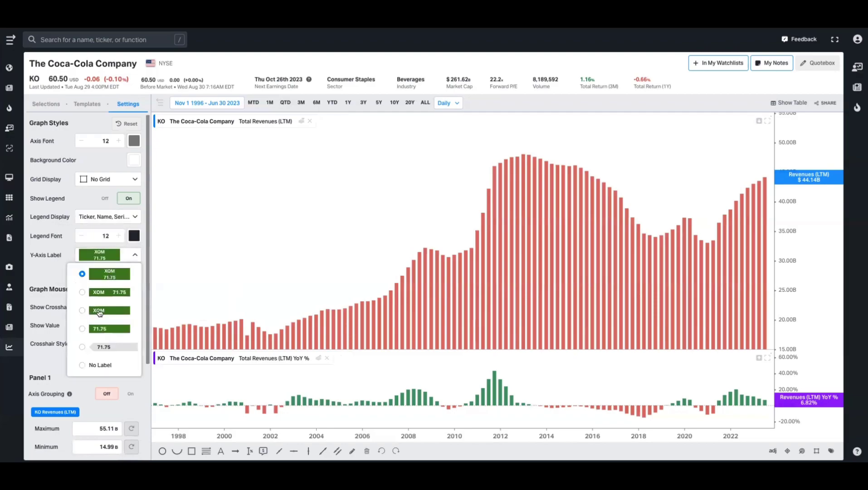
pyautogui.click(49, 301)
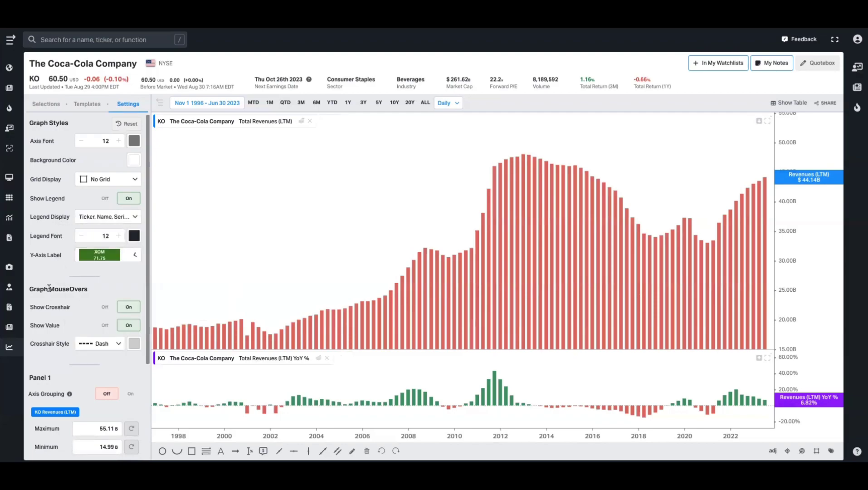
pyautogui.scroll(-2, 115, 324)
pyautogui.scroll(-1, 114, 253)
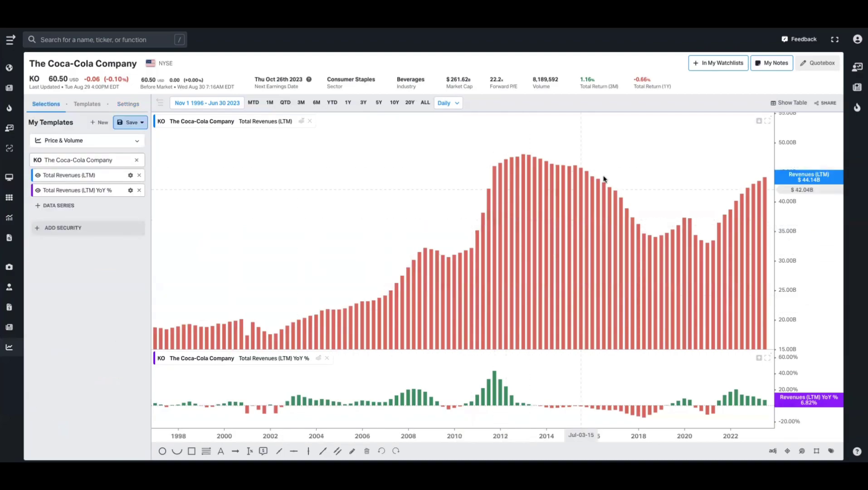
# Step: Set the share image height to 800 and title it 'Coca Cola Revenue Growth Over Time'
pyautogui.click(821, 108)
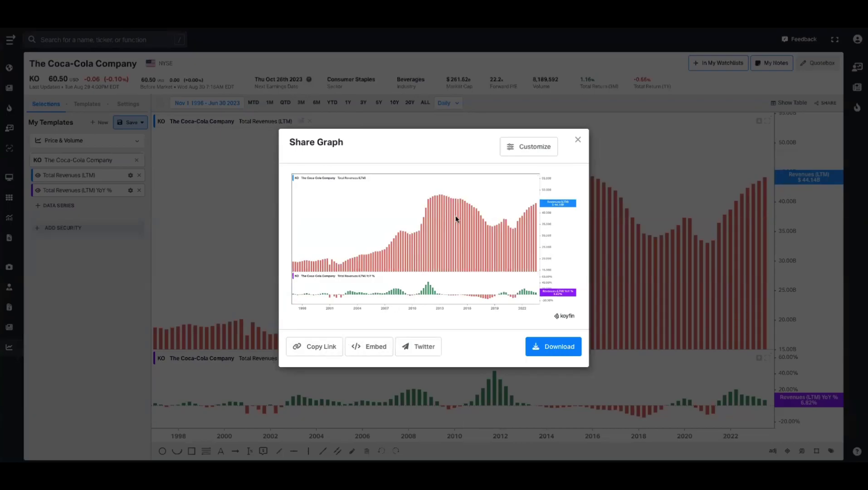
pyautogui.click(519, 156)
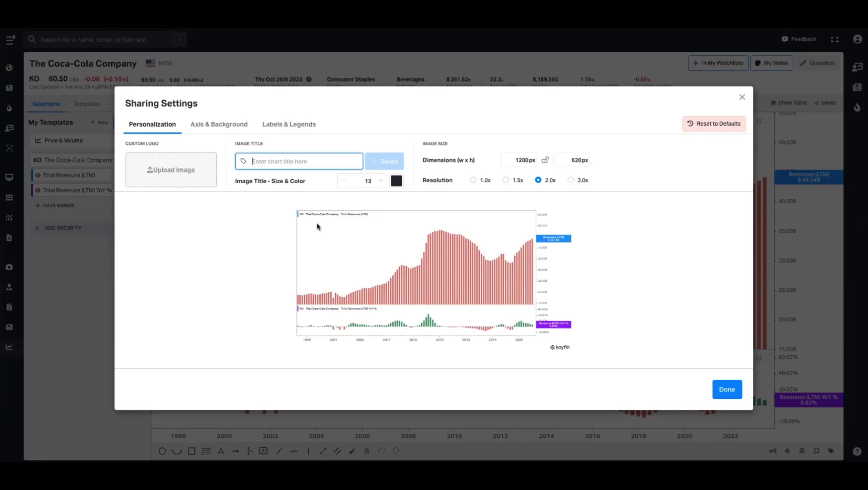
pyautogui.doubleClick(573, 159)
pyautogui.write('800')
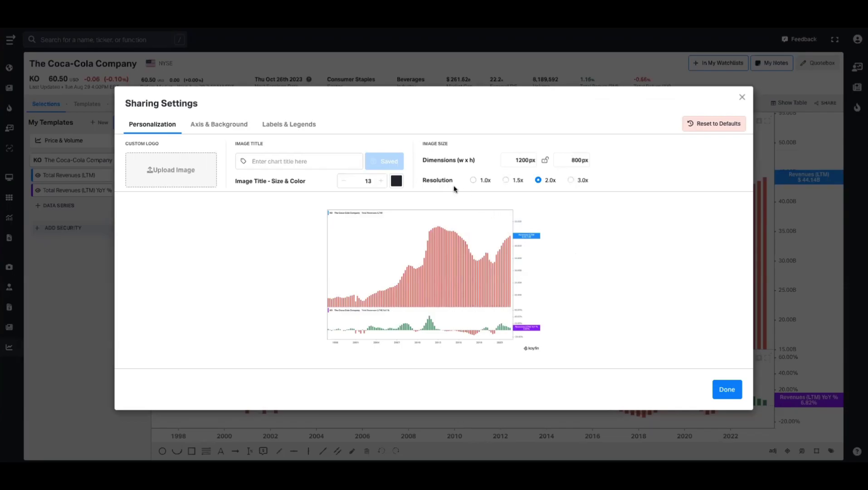
pyautogui.click(305, 161)
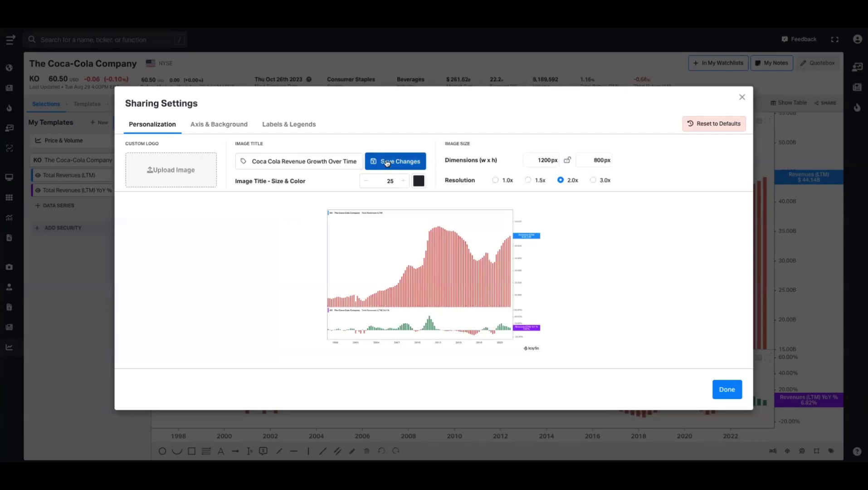
pyautogui.click(386, 163)
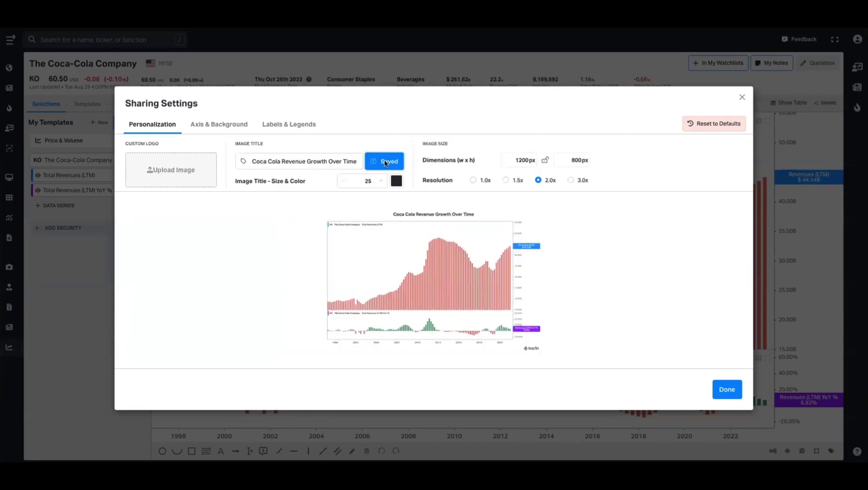
# Step: Add the koyfin logo and gridlines to the share image, then bring up its copy options
pyautogui.click(201, 169)
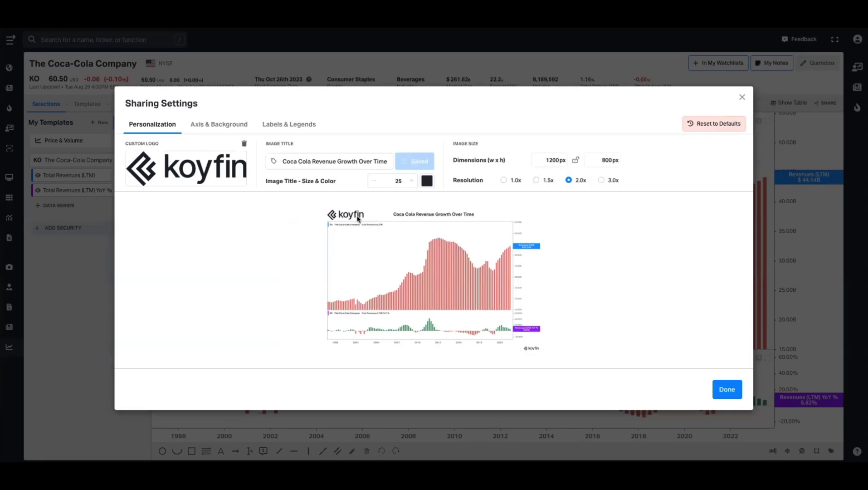
pyautogui.click(205, 126)
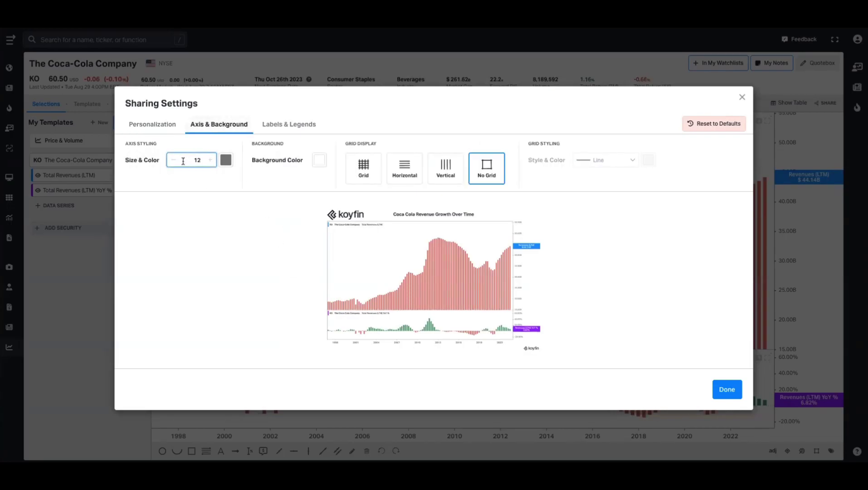
pyautogui.click(360, 170)
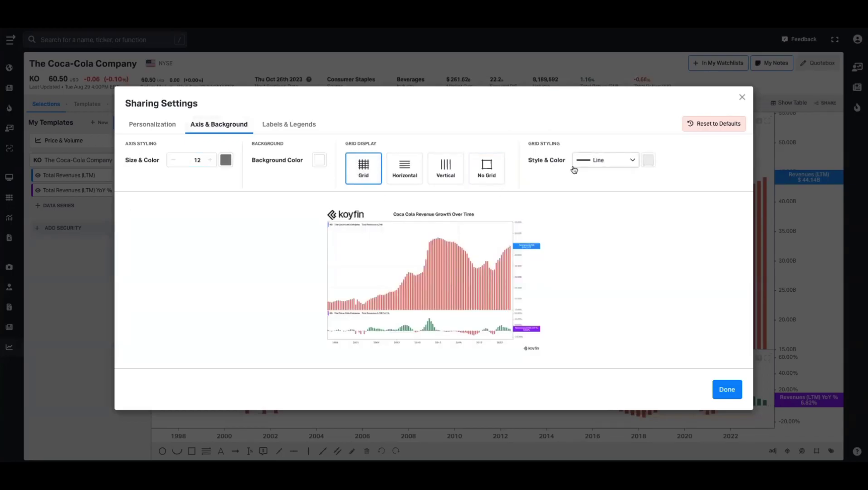
pyautogui.click(303, 132)
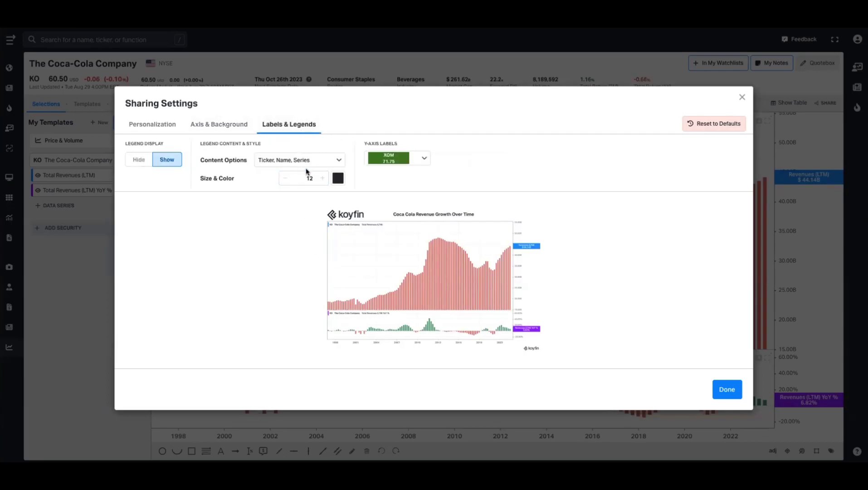
pyautogui.rightClick(484, 264)
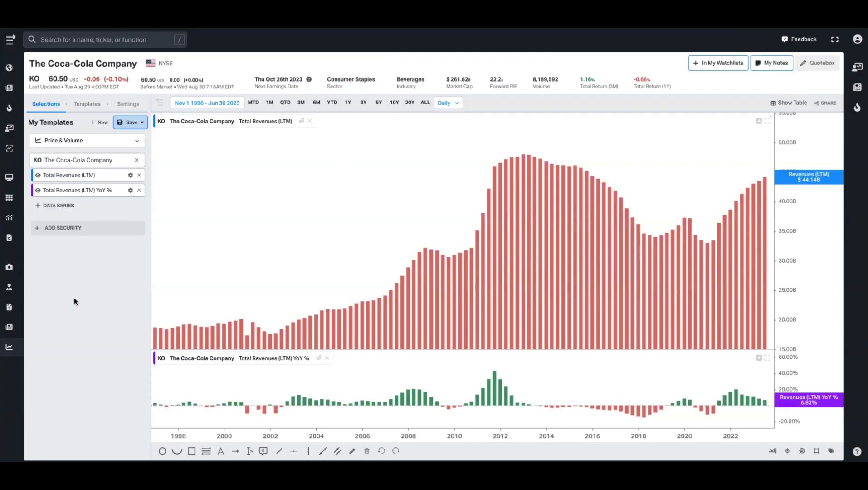
# Step: Browse the saved chart templates and bring up the option to save the chart as a new template
pyautogui.click(86, 105)
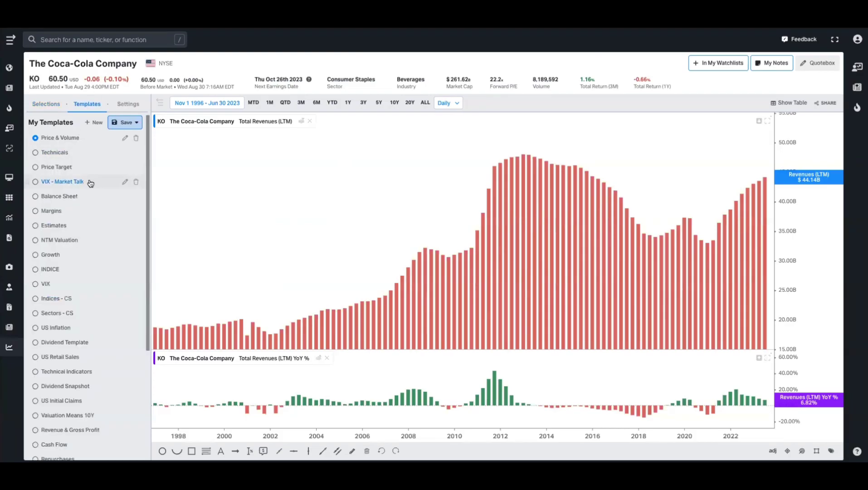
pyautogui.click(46, 104)
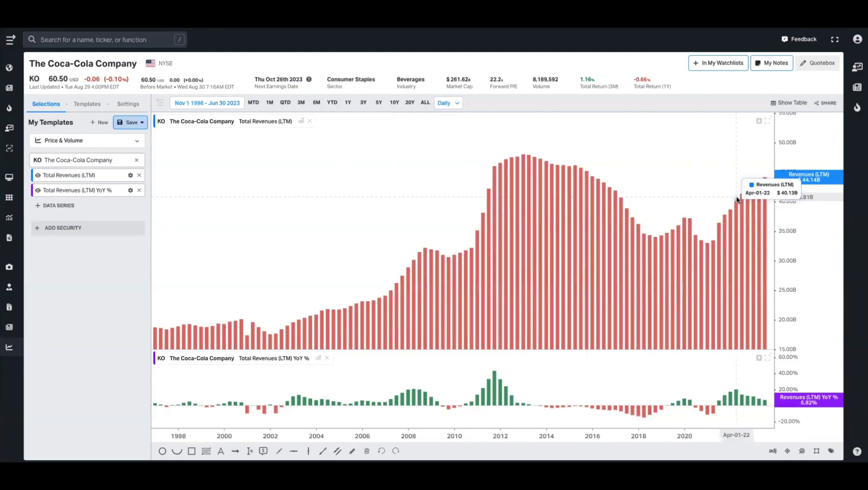
pyautogui.click(139, 128)
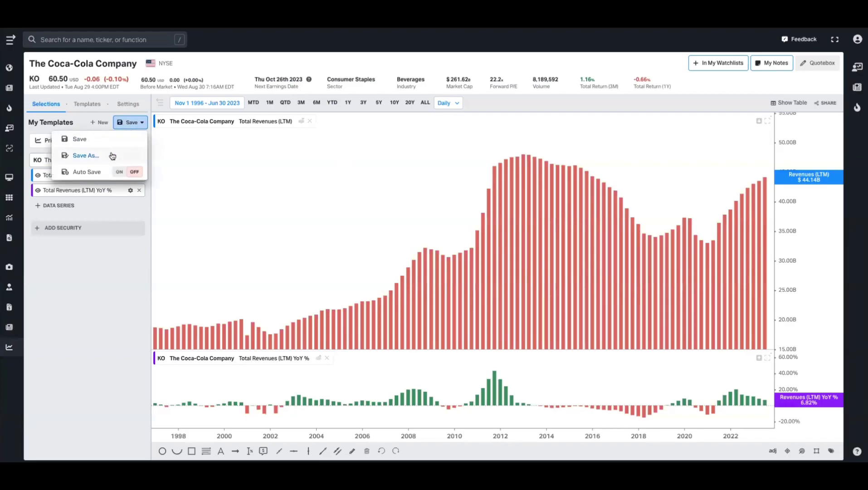
pyautogui.click(112, 155)
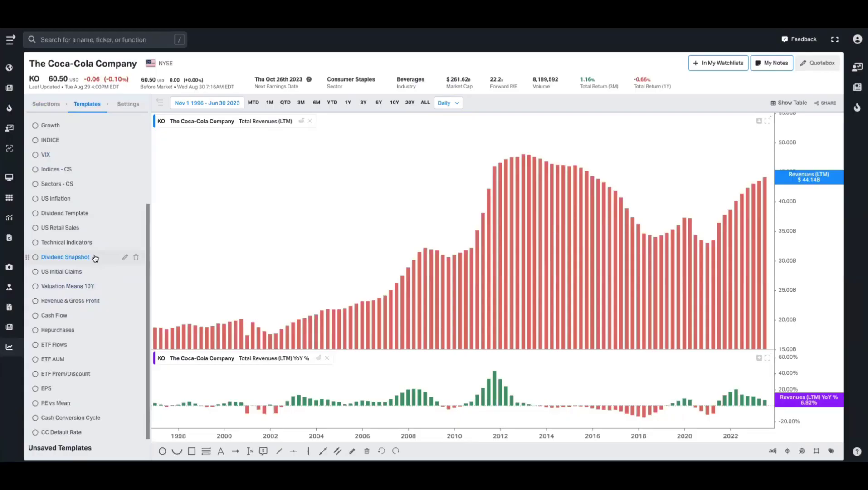
# Step: Apply the Dividend Snapshot template to Coca-Cola over 2011–2023 and show its series
pyautogui.click(95, 257)
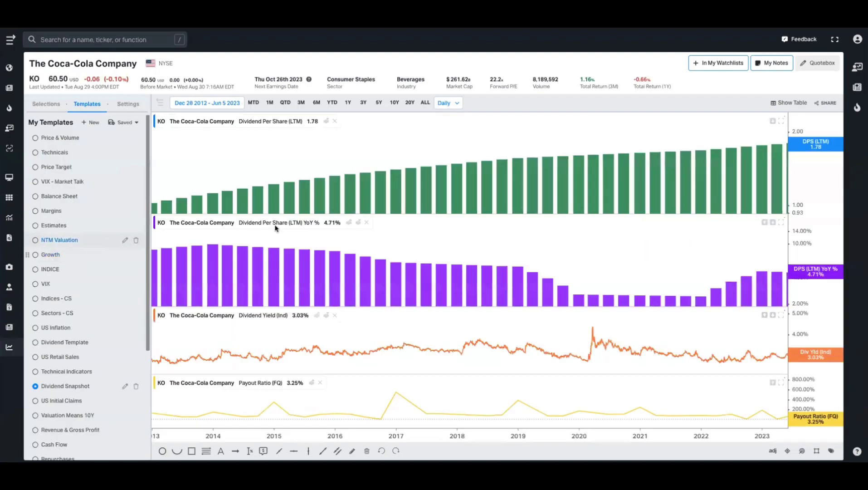
pyautogui.scroll(-1, 521, 255)
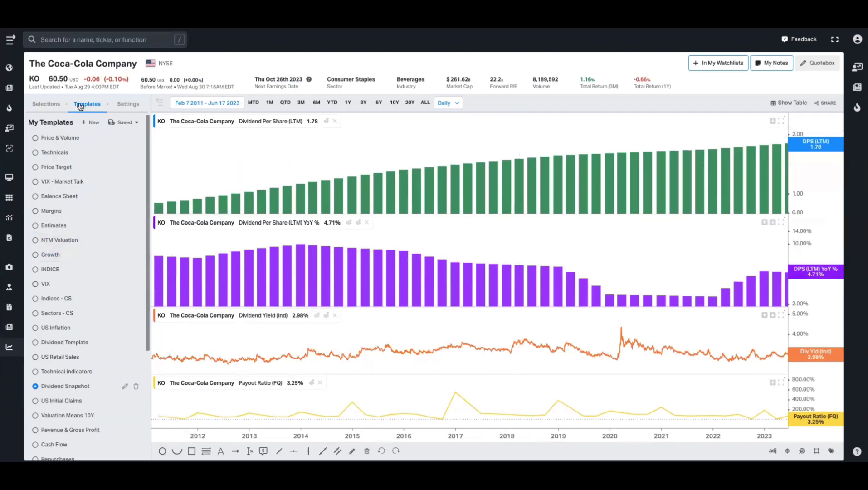
pyautogui.click(51, 104)
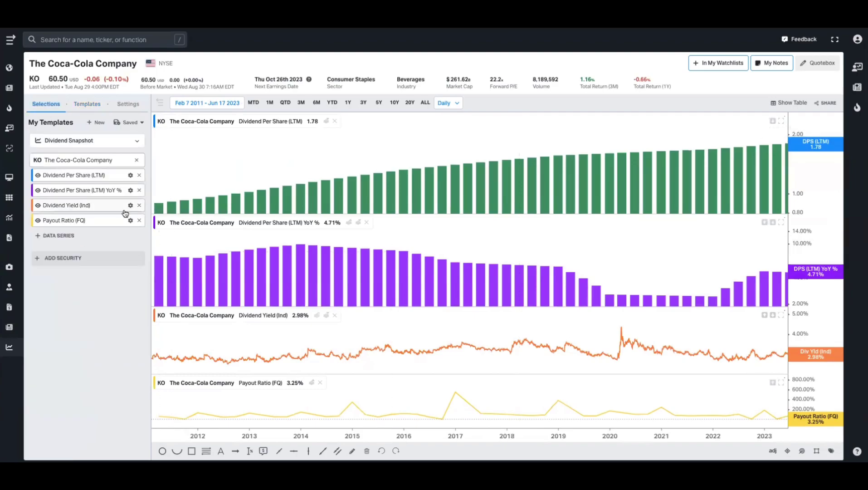
# Step: Replace Coca-Cola with Starbucks (SBUX) in the chart
pyautogui.click(86, 164)
pyautogui.write('sbux')
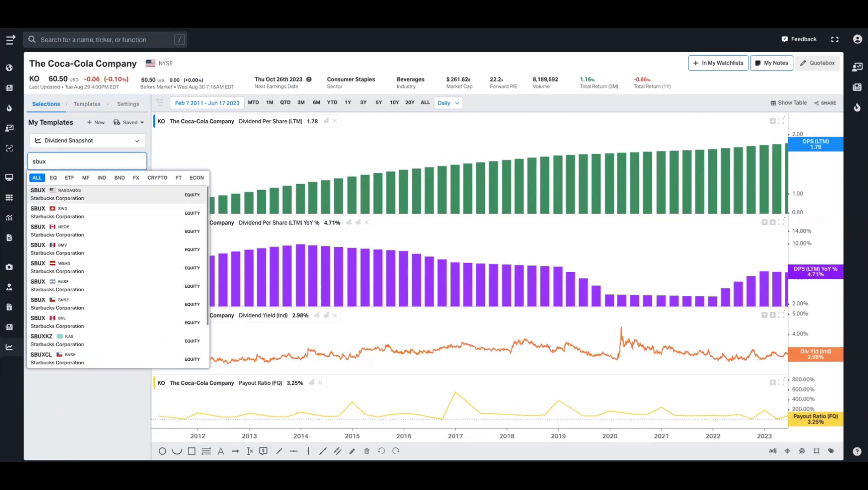
pyautogui.click(79, 195)
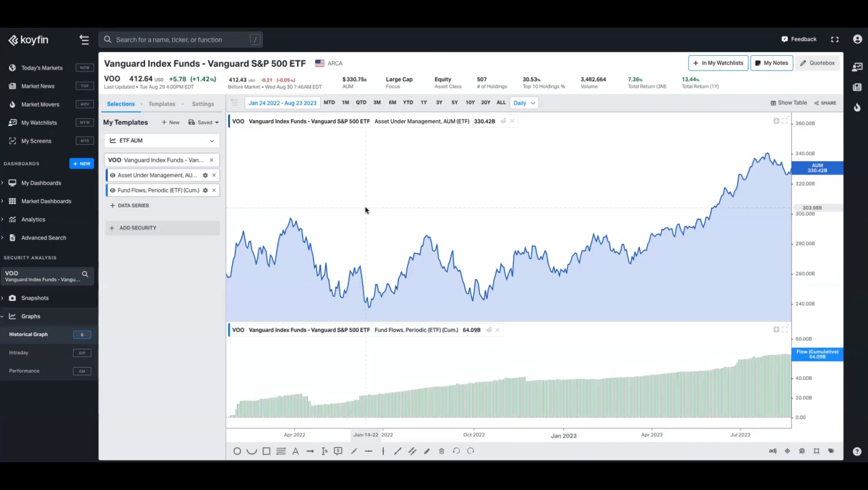
# Step: Click through the Market Dashboards (World Equity Indices, Countries, Global Yields, Commodities), ending on Factor Analysis
pyautogui.click(53, 203)
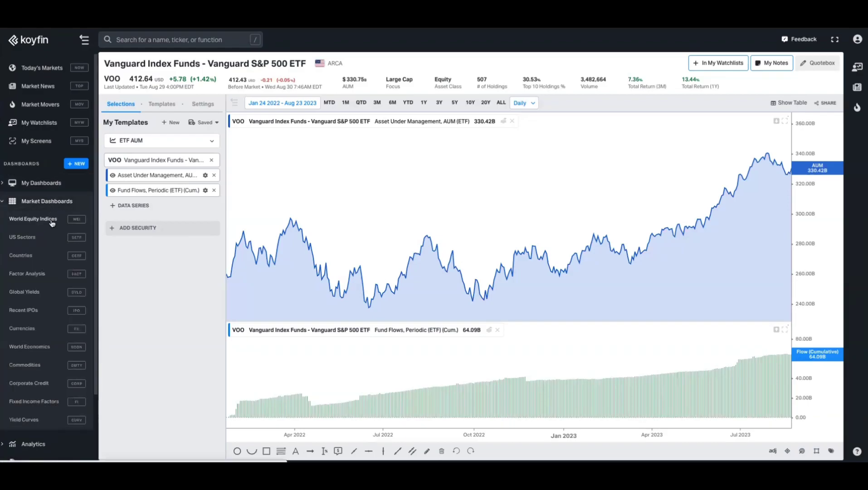
pyautogui.click(52, 221)
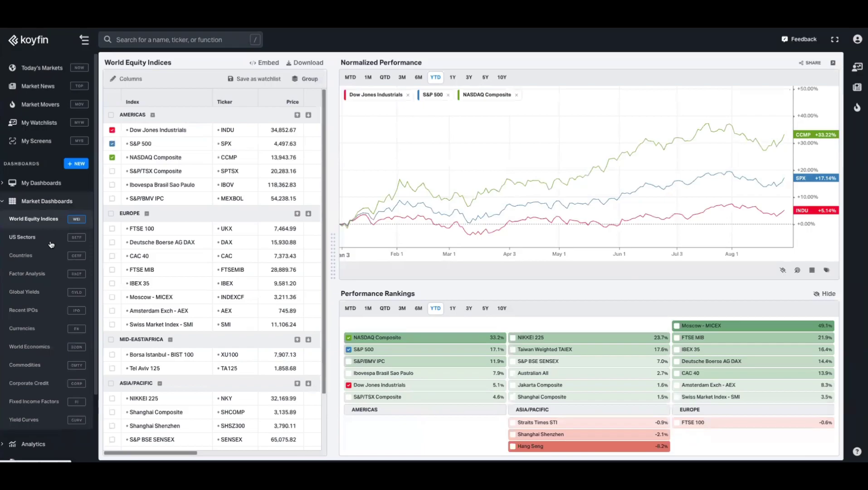
pyautogui.click(52, 240)
pyautogui.click(41, 258)
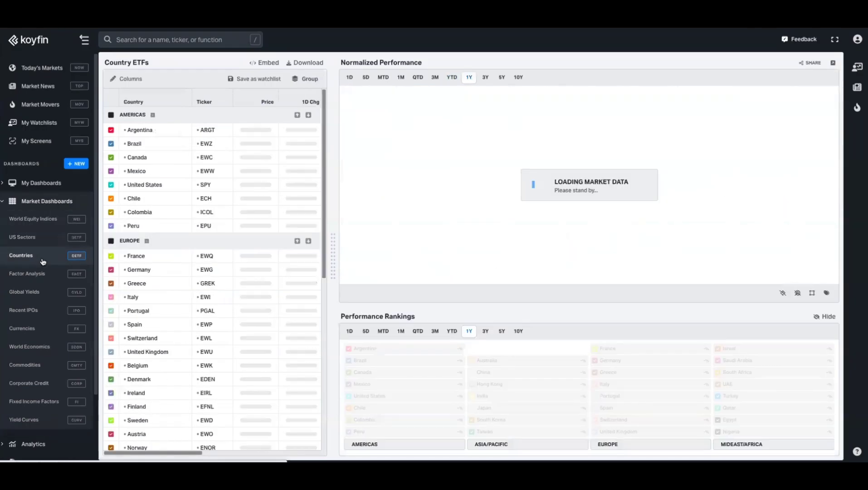
pyautogui.click(38, 275)
pyautogui.click(31, 291)
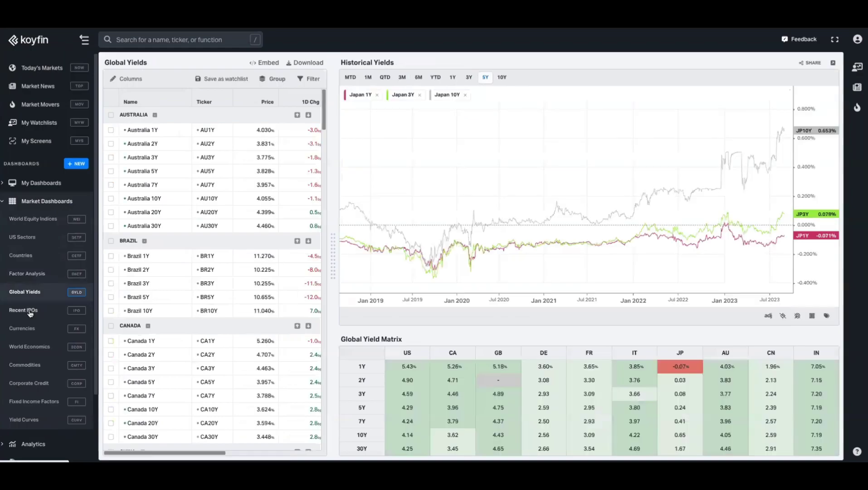
pyautogui.click(29, 311)
pyautogui.click(36, 365)
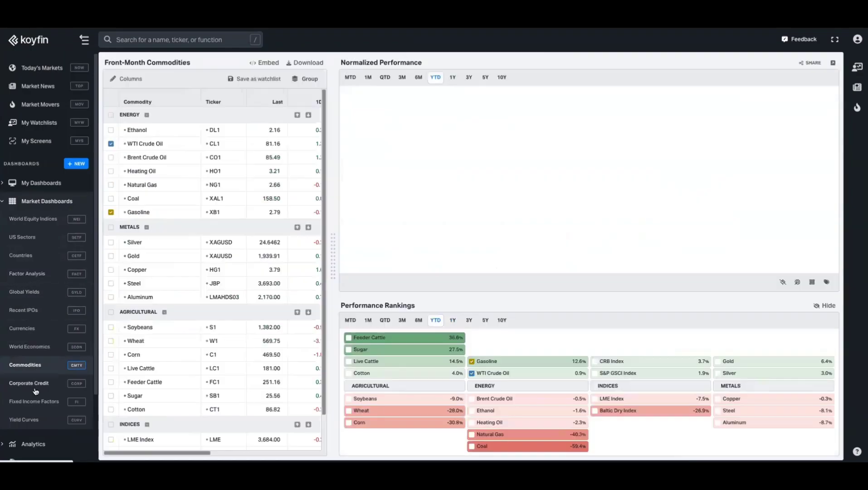
pyautogui.click(38, 384)
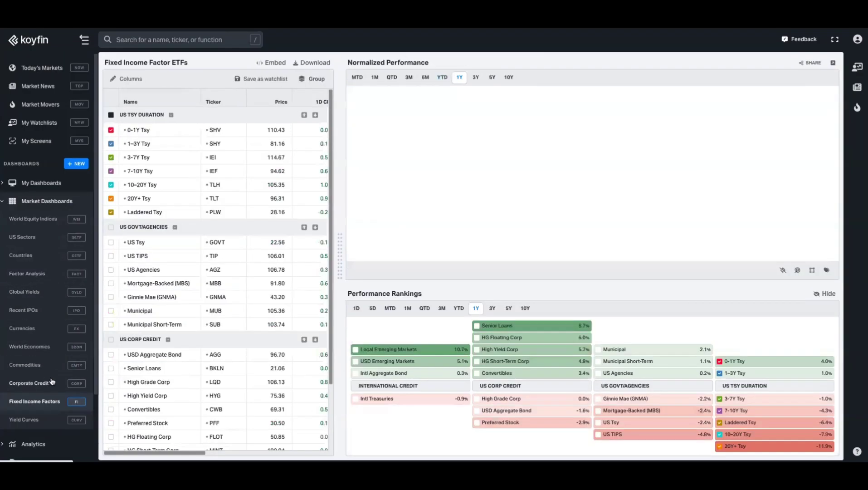
pyautogui.click(45, 275)
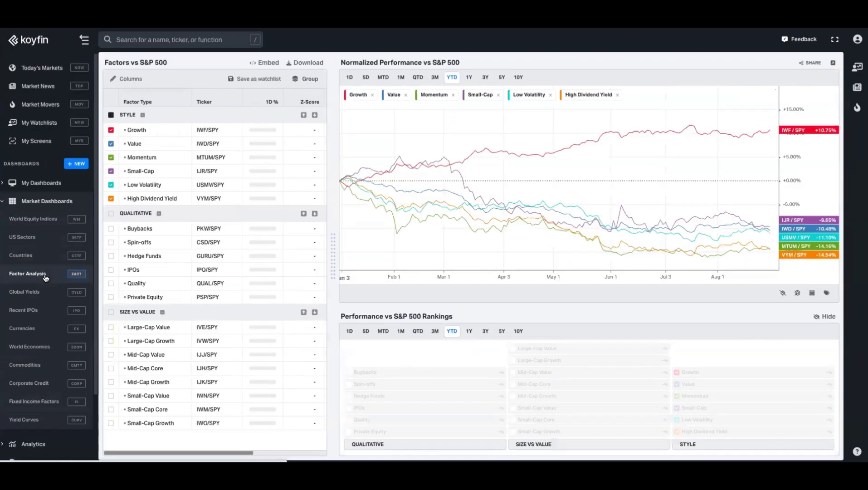
pyautogui.click(41, 182)
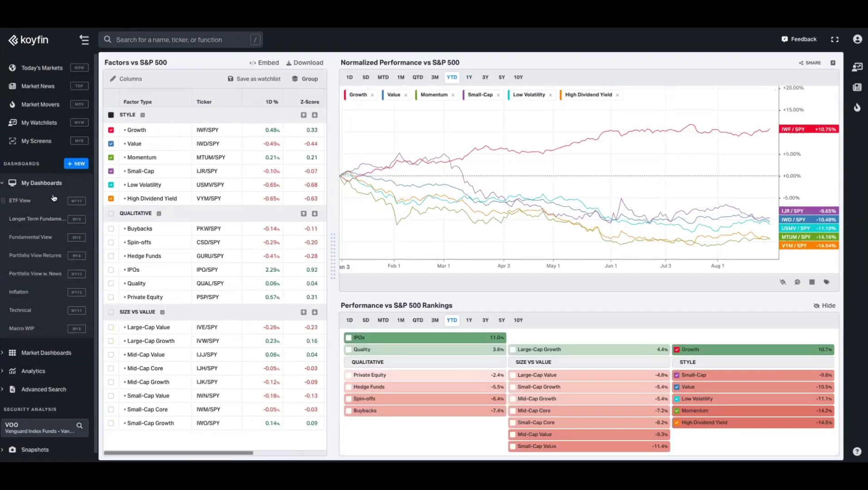
# Step: Create a blank dashboard with a Watchlist Table in the top-left panel
pyautogui.click(76, 164)
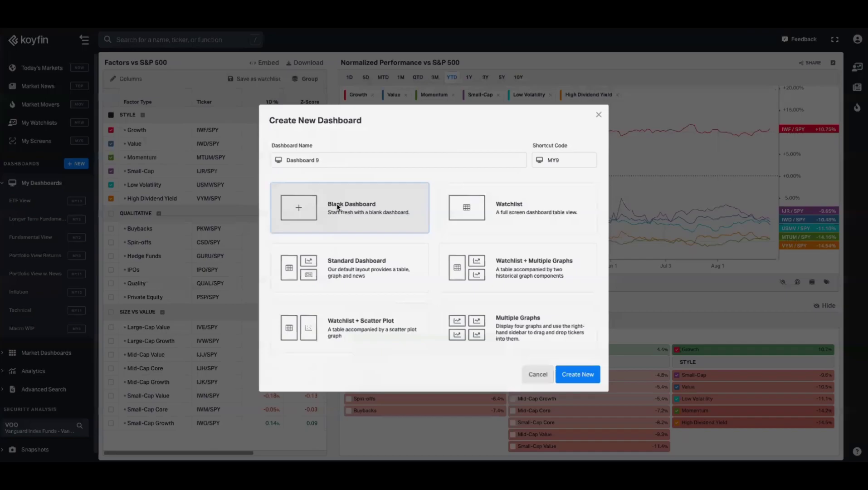
pyautogui.doubleClick(338, 208)
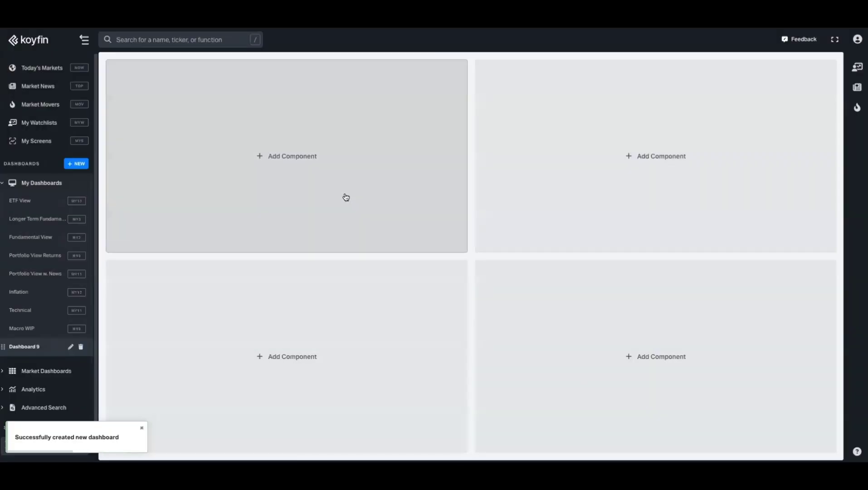
pyautogui.click(346, 199)
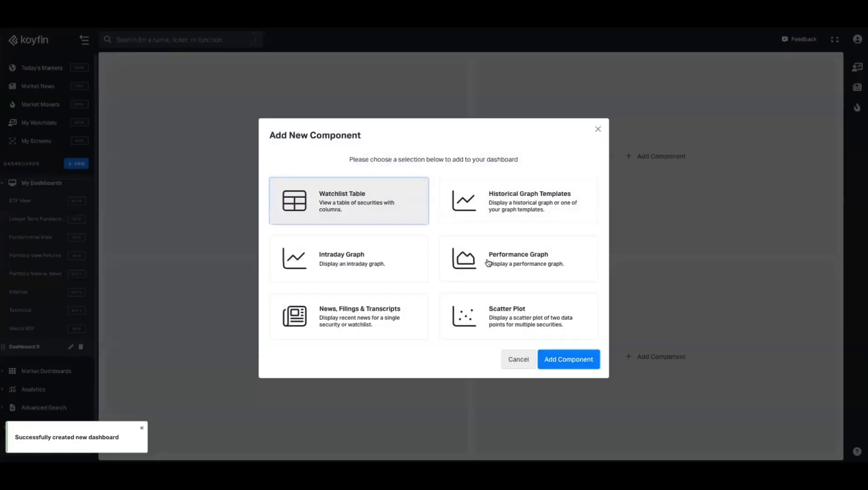
pyautogui.click(562, 358)
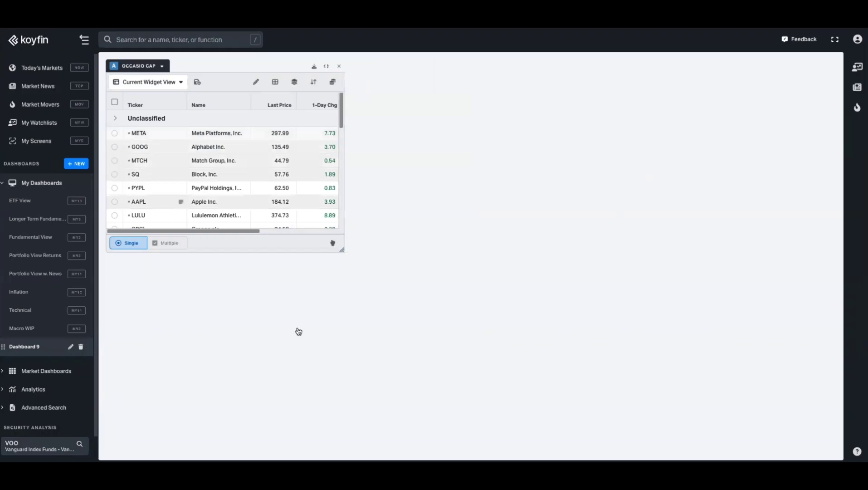
# Step: Add a News, Filings & Transcripts feed to the bottom-left panel
pyautogui.click(293, 327)
pyautogui.click(324, 314)
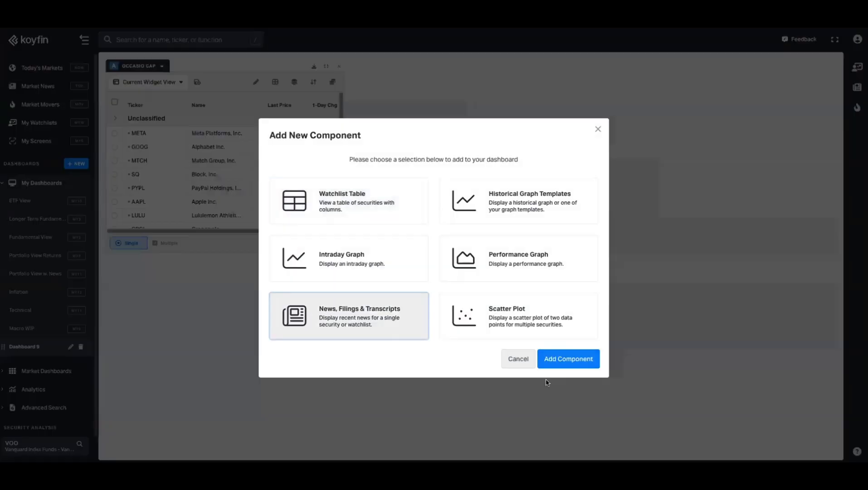
pyautogui.click(556, 358)
# Step: Add a Historical Graph Templates panel on the right and chart GOOG from the watchlist
pyautogui.click(562, 295)
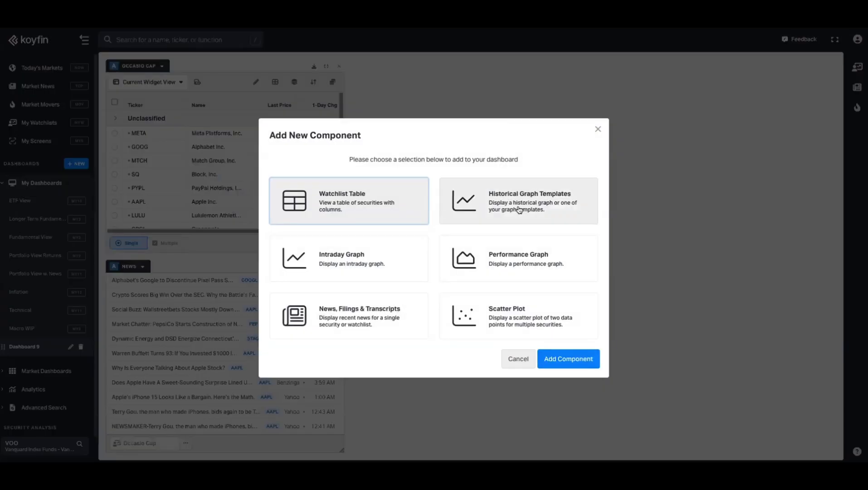
pyautogui.click(519, 209)
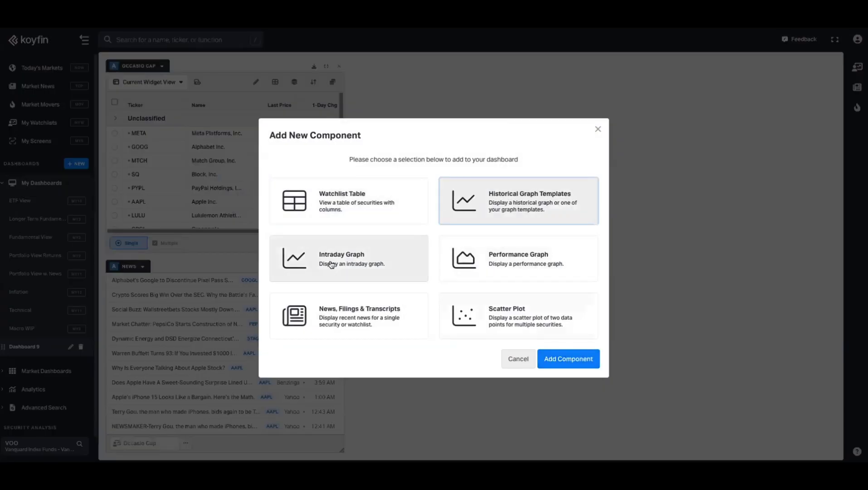
pyautogui.click(575, 361)
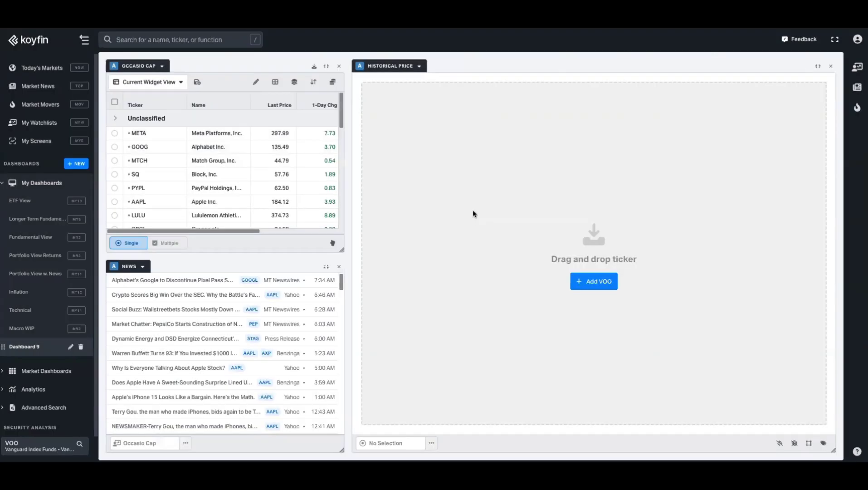
pyautogui.click(115, 148)
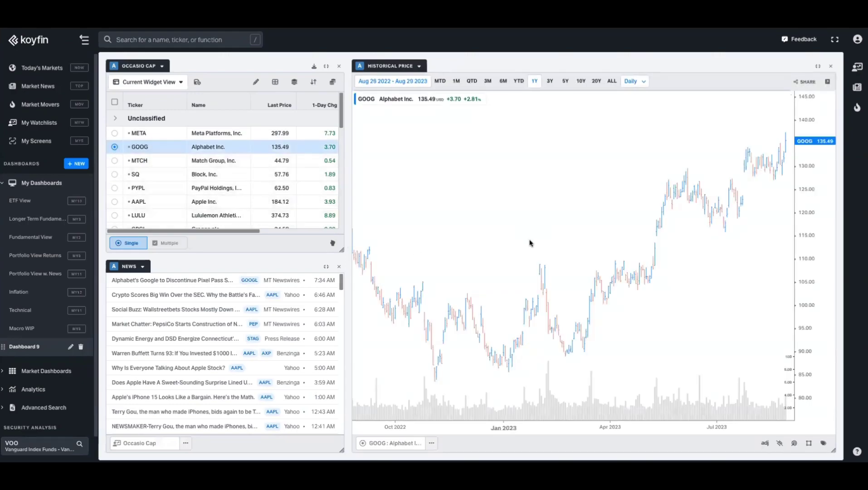
# Step: Switch the GOOG graph to the Repurchases template back to 2019 and shrink the panel
pyautogui.click(418, 67)
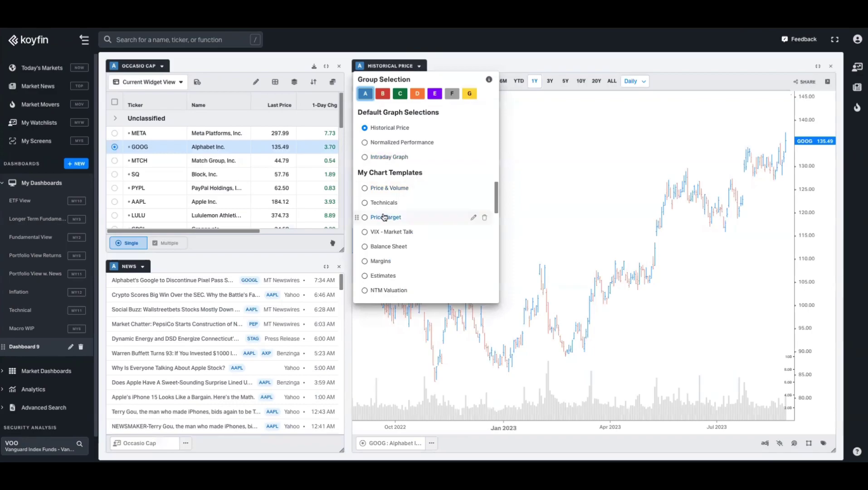
pyautogui.scroll(-5, 394, 219)
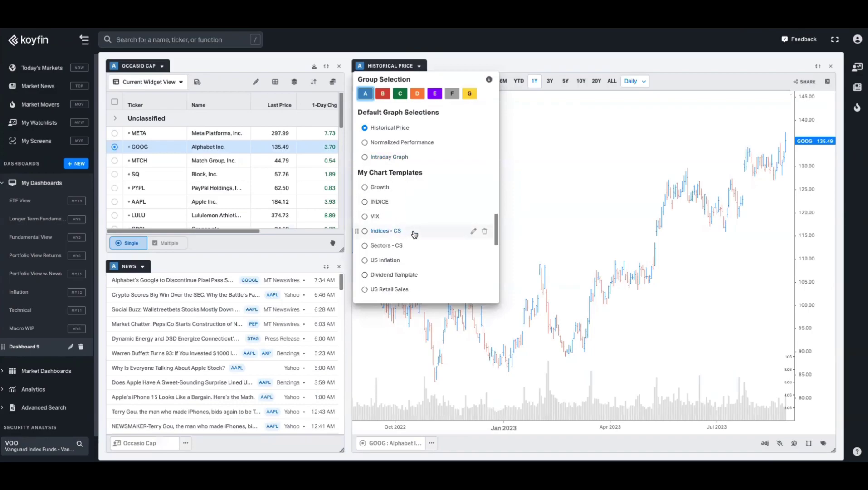
pyautogui.scroll(-5, 415, 234)
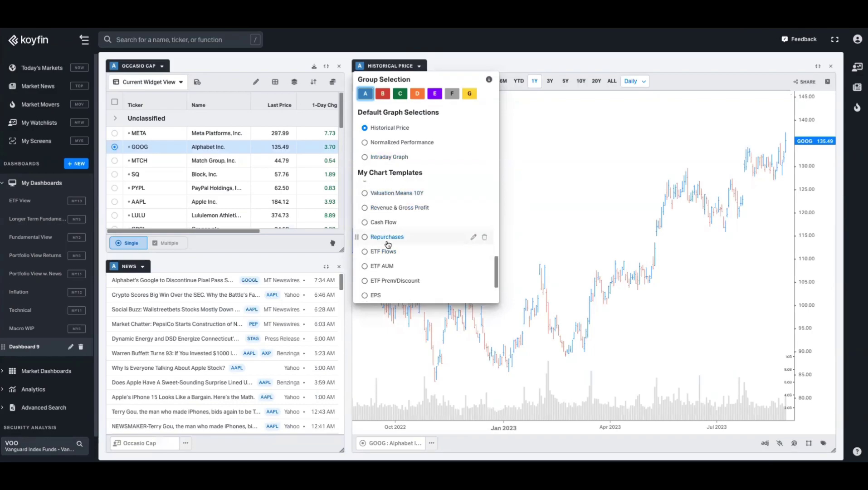
pyautogui.click(387, 236)
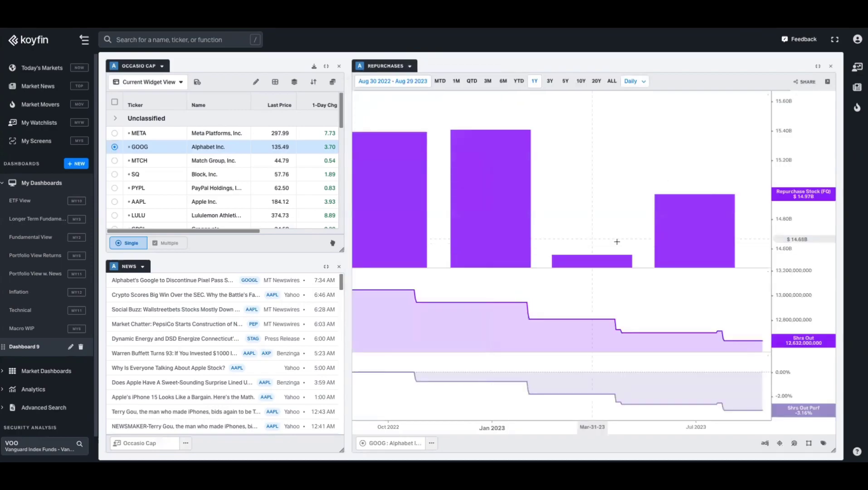
pyautogui.scroll(-5, 654, 230)
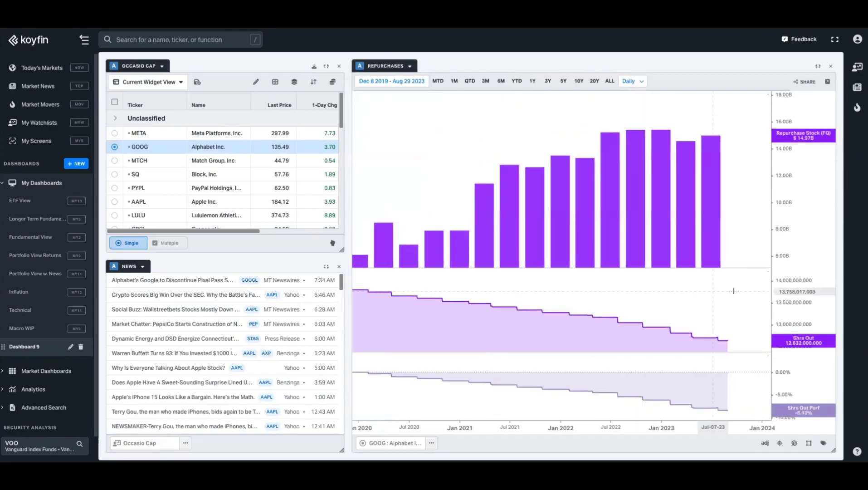
pyautogui.moveTo(833, 449); pyautogui.dragTo(599, 242)
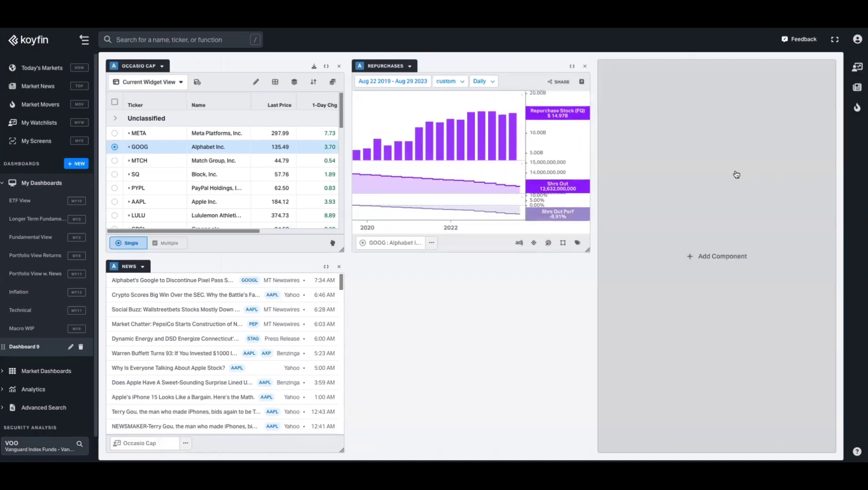
# Step: Add two more historical graph widgets and load the PE vs Mean template into one
pyautogui.click(699, 165)
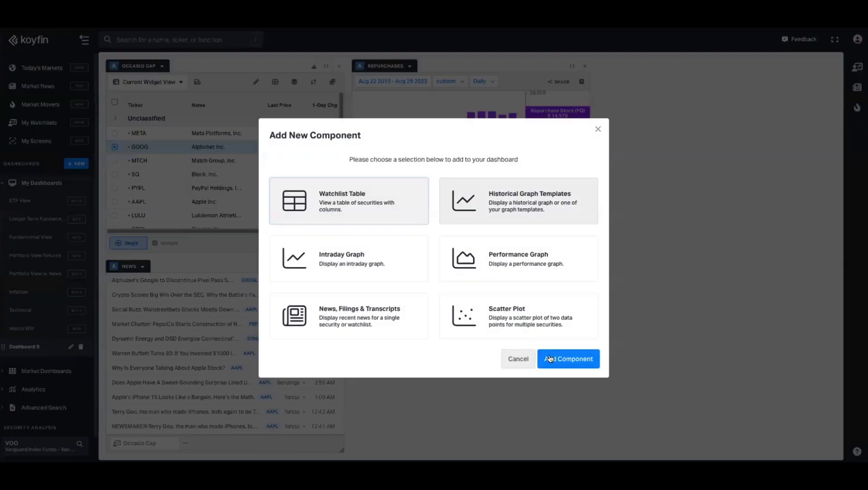
pyautogui.click(550, 359)
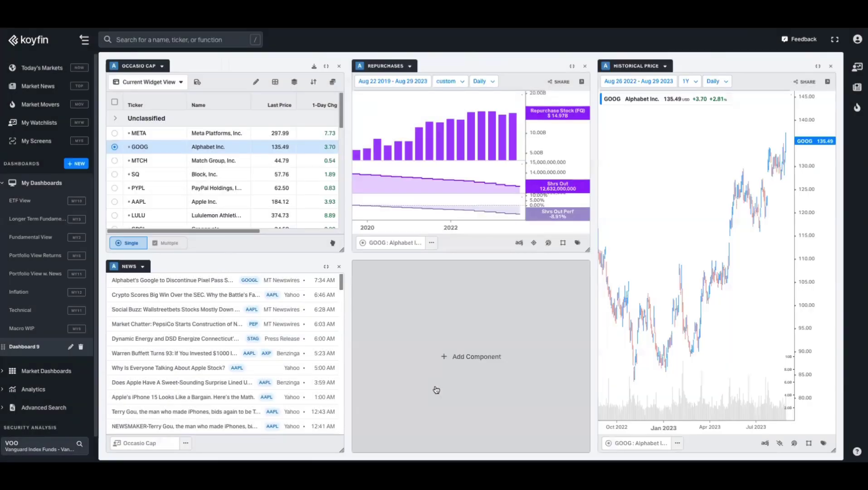
pyautogui.click(455, 388)
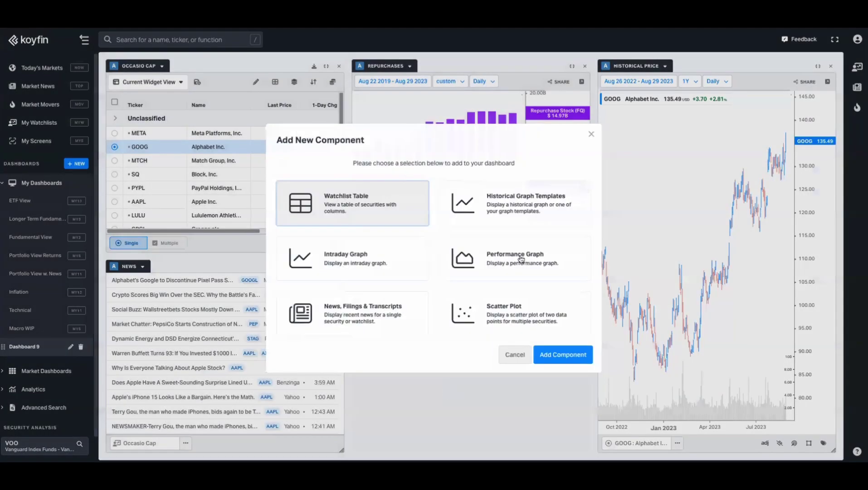
pyautogui.click(567, 359)
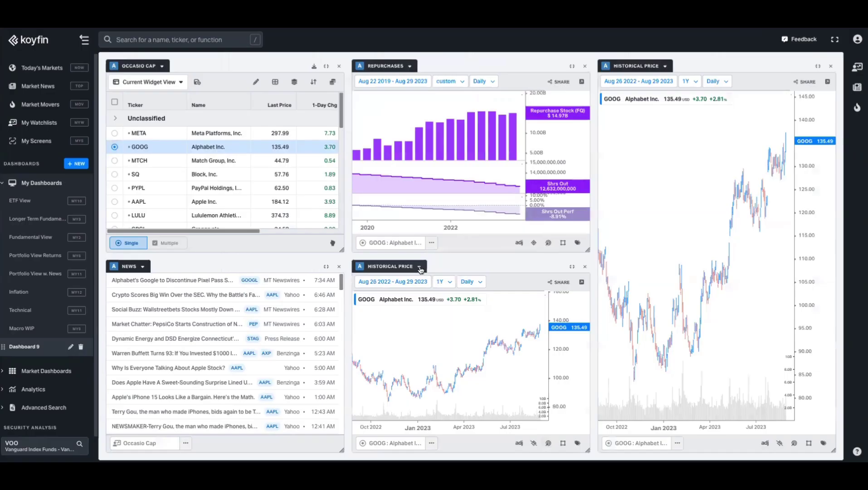
pyautogui.click(418, 267)
pyautogui.scroll(-3, 403, 213)
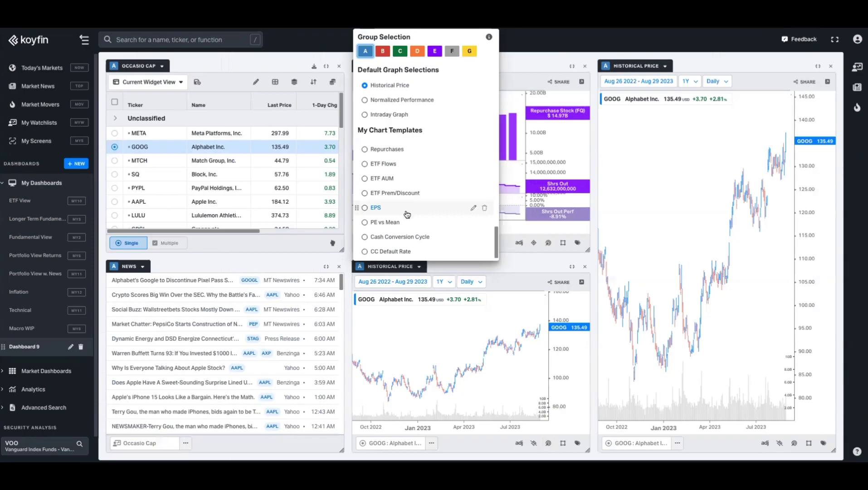
pyautogui.click(403, 222)
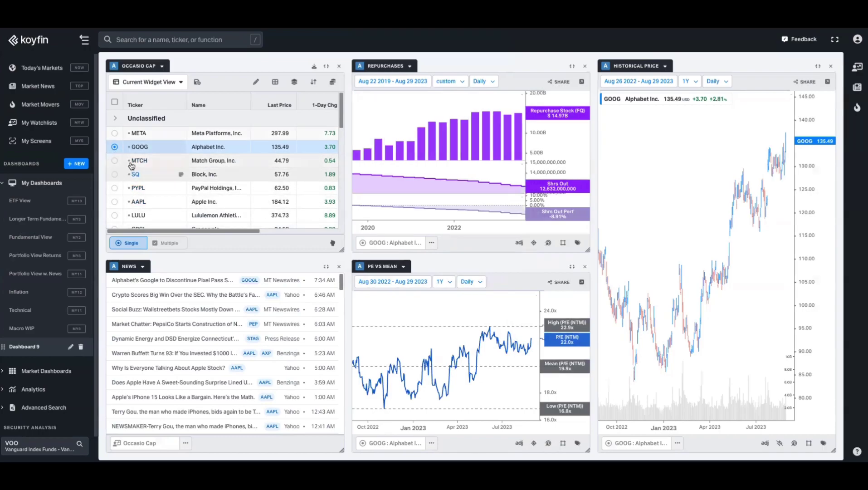
# Step: Select MTCH in the watchlist to relink the charts, then open the ETF View dashboard
pyautogui.click(115, 161)
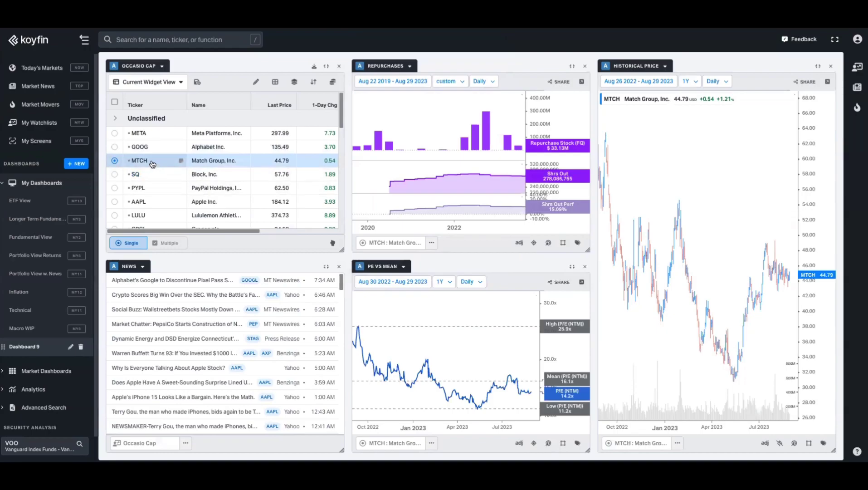
pyautogui.click(23, 200)
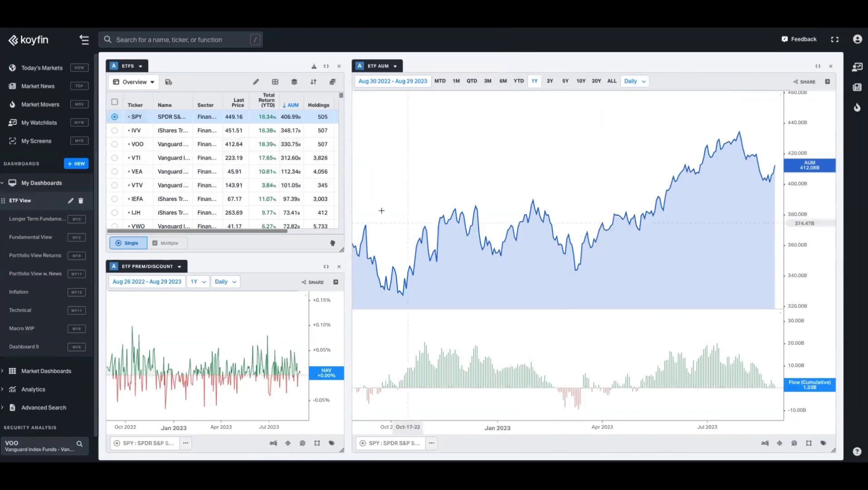
pyautogui.scroll(-5, 218, 179)
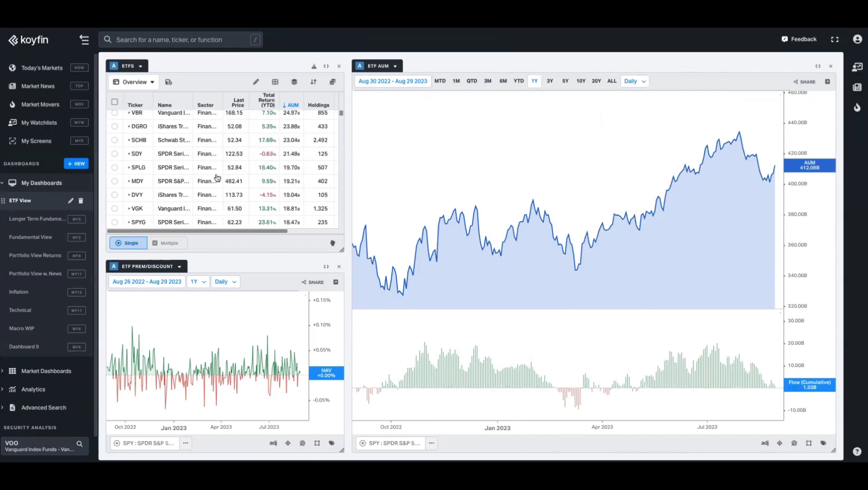
pyautogui.scroll(5, 208, 167)
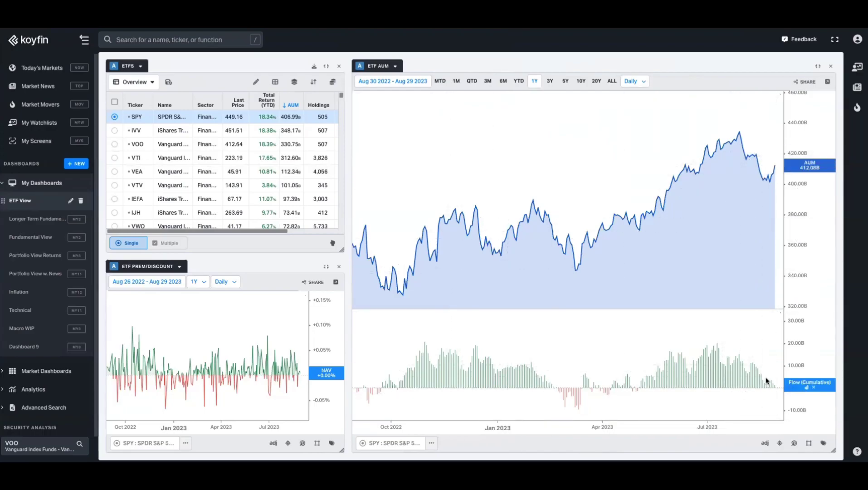
# Step: Browse the Longer Term Fundamentals dashboard, then switch to Fundamental View for META
pyautogui.click(34, 219)
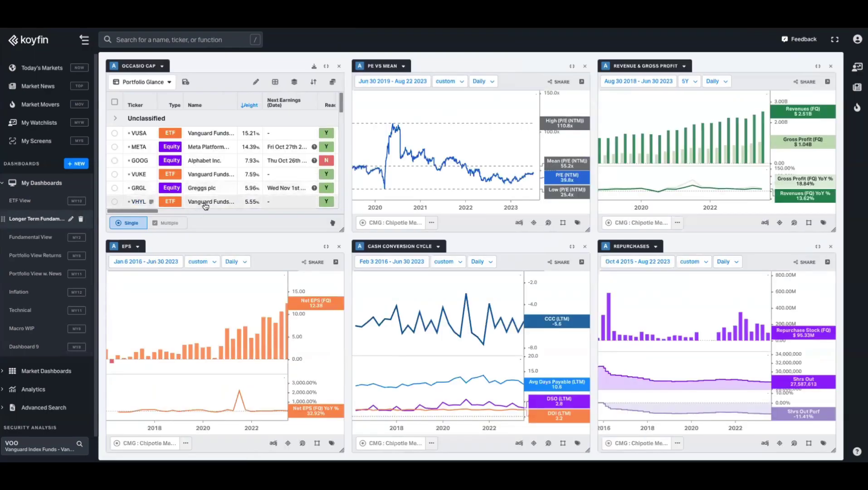
pyautogui.scroll(-5, 222, 164)
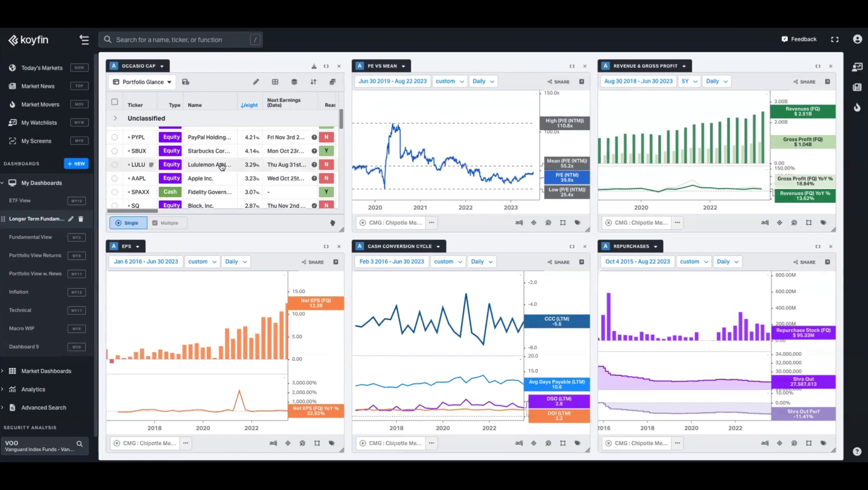
pyautogui.scroll(5, 222, 166)
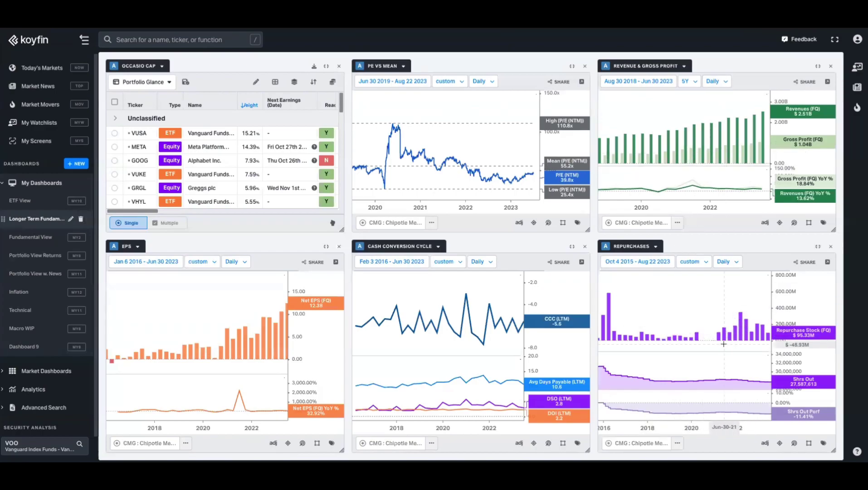
pyautogui.click(37, 236)
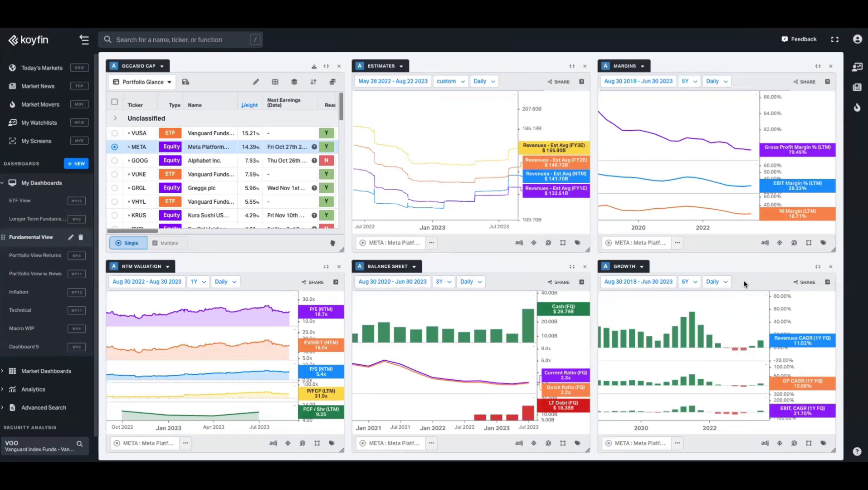
# Step: Tick V in Portfolio View Returns to compare Visa, then switch to Portfolio View w. News
pyautogui.click(33, 256)
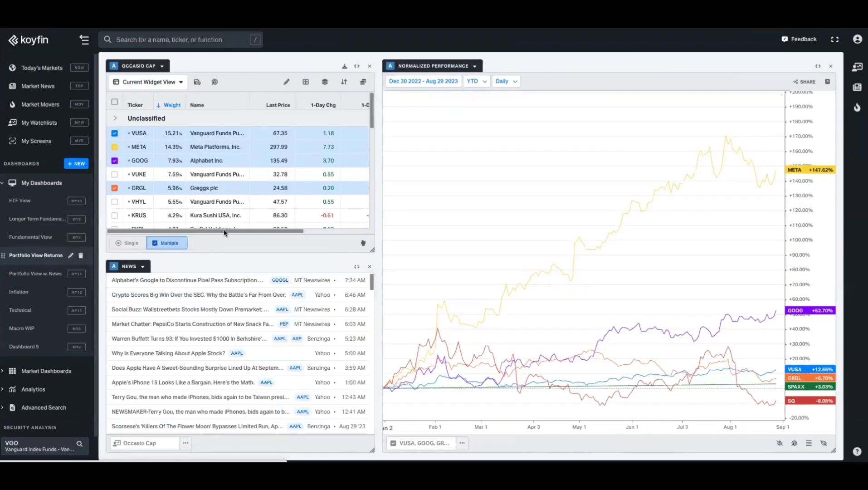
pyautogui.scroll(-5, 234, 217)
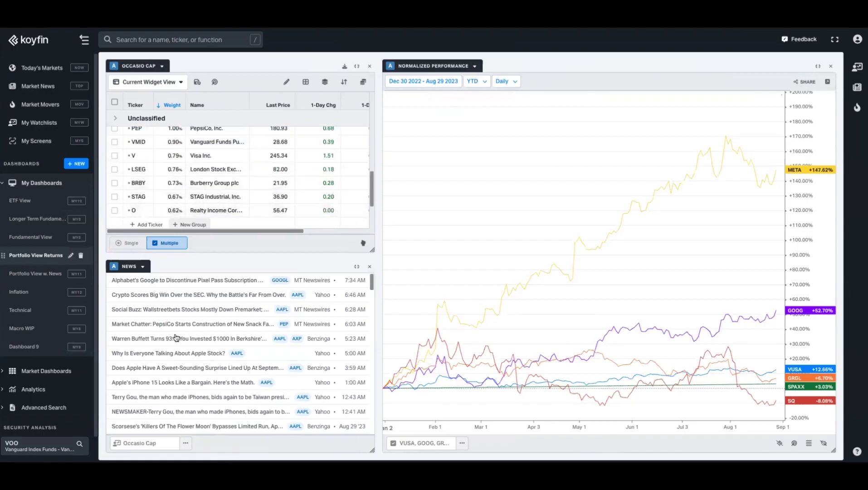
pyautogui.scroll(-3, 215, 347)
pyautogui.scroll(3, 217, 349)
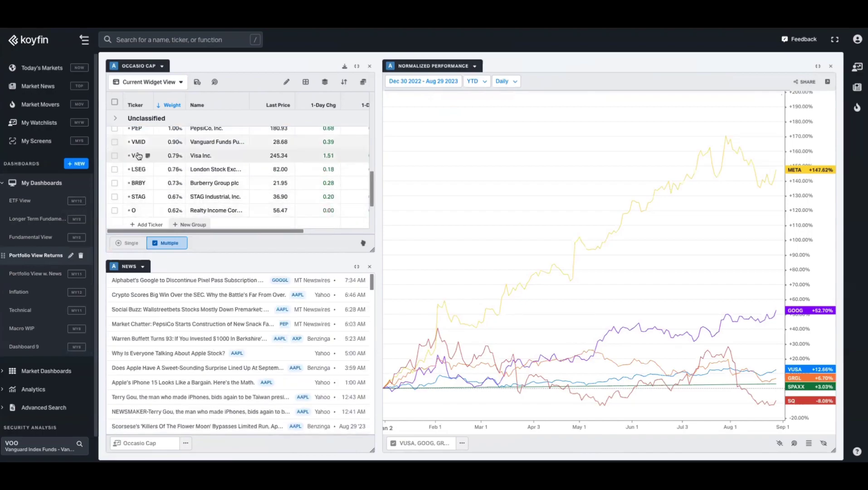
pyautogui.click(114, 156)
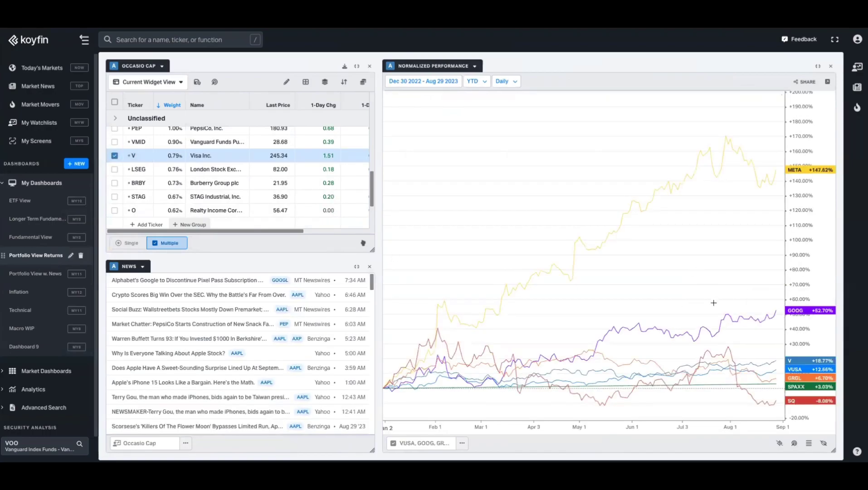
pyautogui.click(36, 273)
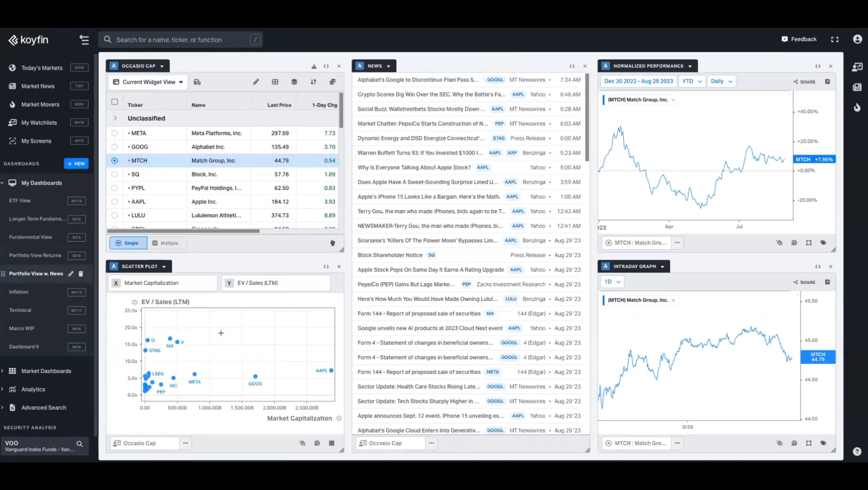
# Step: Scroll the Occasio Cap list and switch to the Inflation dashboard
pyautogui.scroll(-5, 227, 169)
pyautogui.scroll(-5, 232, 175)
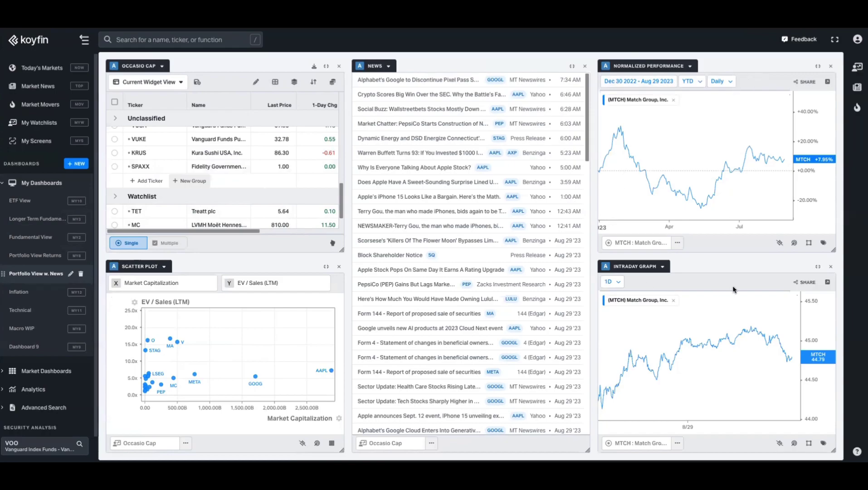
pyautogui.click(39, 292)
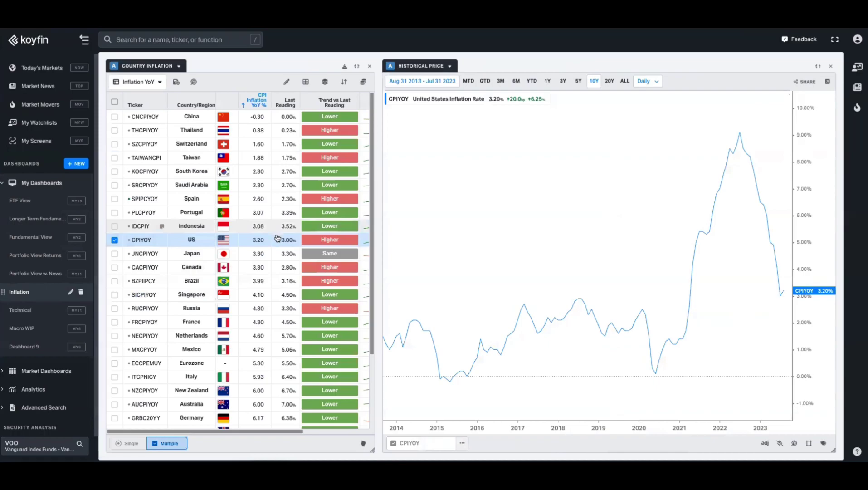
# Step: Add Indonesia, Saudi Arabia and Taiwan inflation to the chart, then switch to Technical
pyautogui.scroll(-3, 302, 273)
pyautogui.scroll(3, 302, 274)
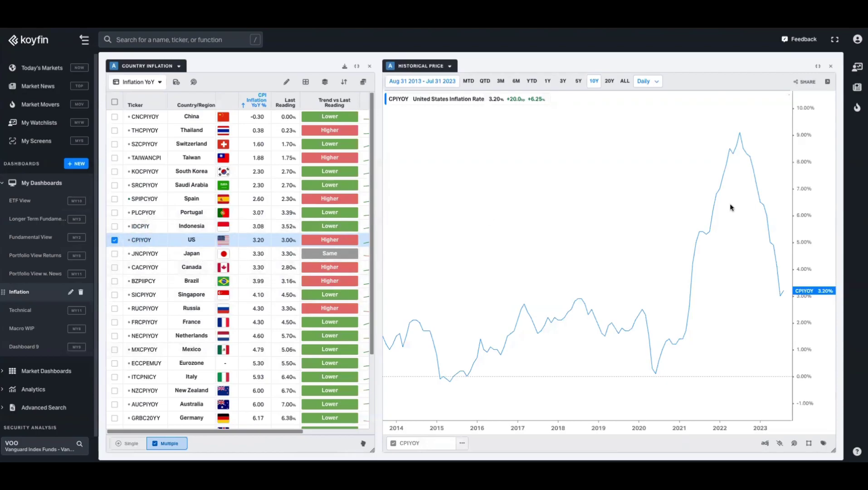
pyautogui.click(115, 226)
pyautogui.click(114, 185)
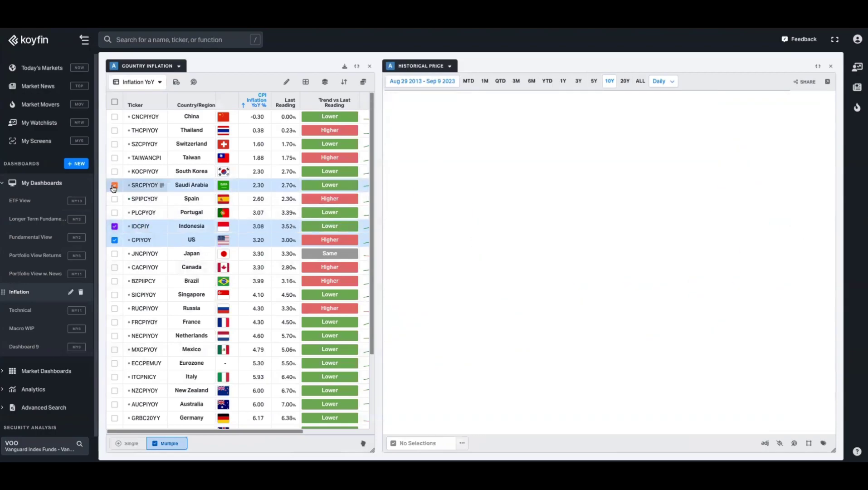
pyautogui.click(114, 158)
pyautogui.click(20, 310)
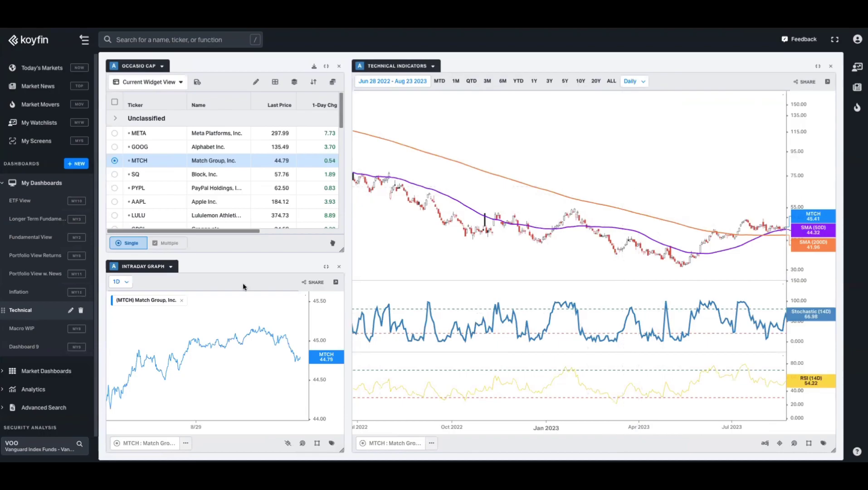
# Step: Show SQ, PYPL and AAPL in the technical charts, then switch to Macro WIP
pyautogui.click(115, 174)
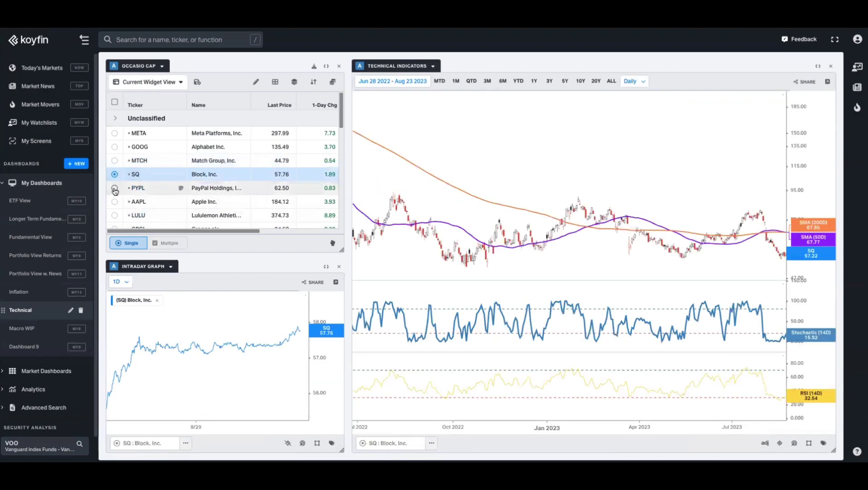
pyautogui.click(115, 189)
pyautogui.click(115, 202)
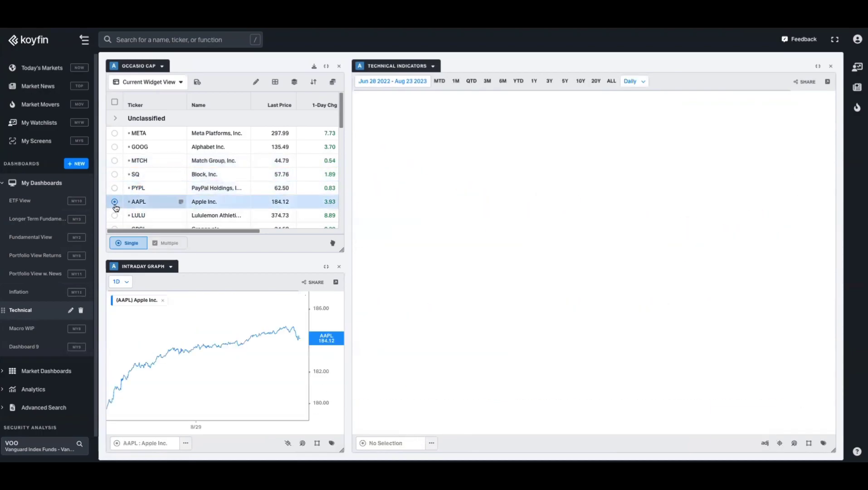
pyautogui.click(37, 329)
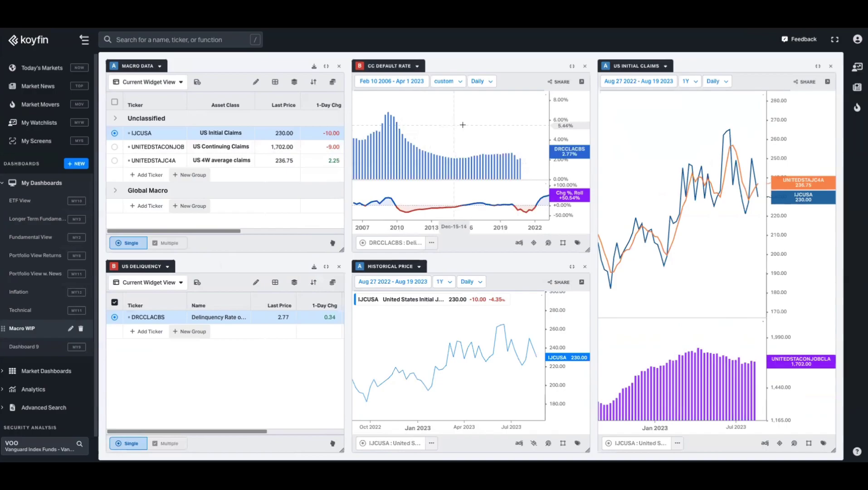
# Step: Pan the CC Default Rate chart toward recent years and zoom the US Initial Claims chart
pyautogui.moveTo(480, 135); pyautogui.dragTo(456, 136)
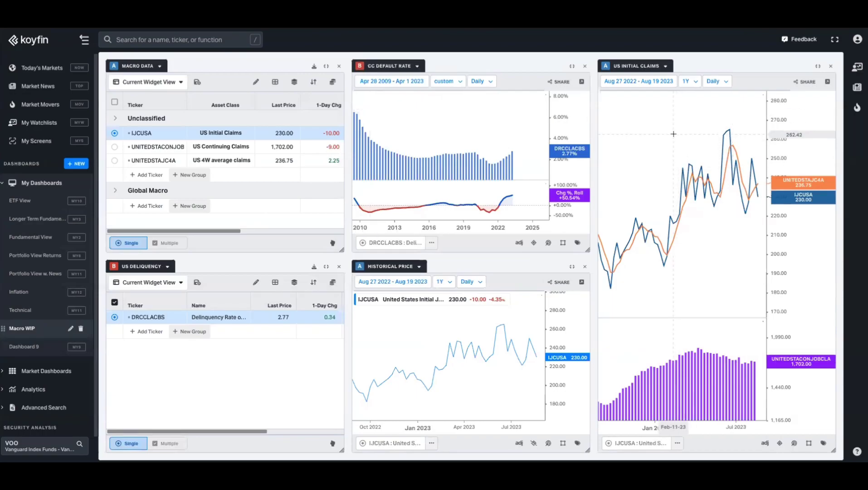
pyautogui.scroll(5, 673, 134)
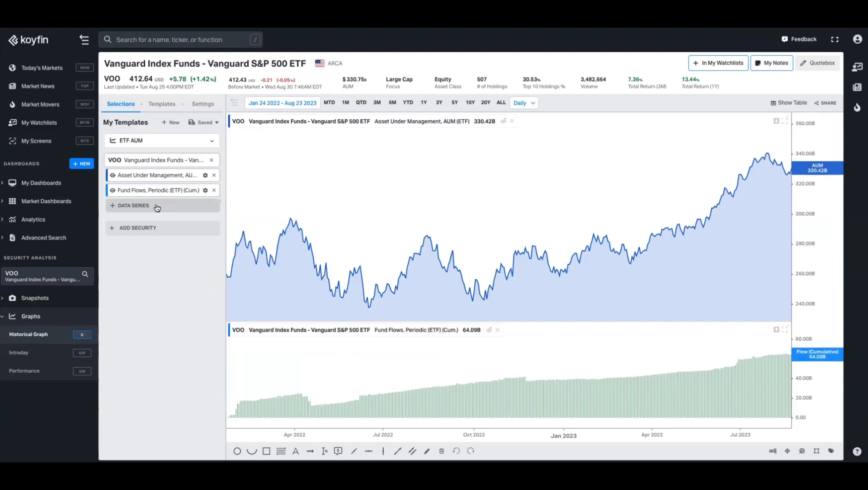
pyautogui.click(157, 208)
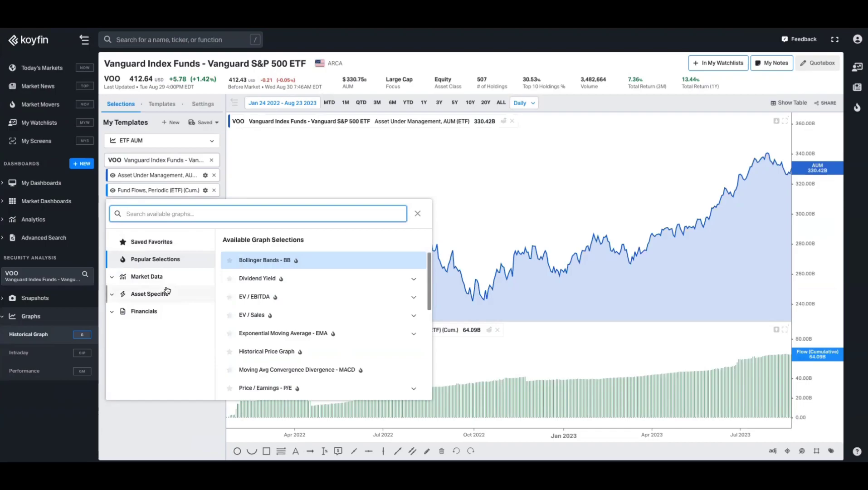
pyautogui.click(182, 411)
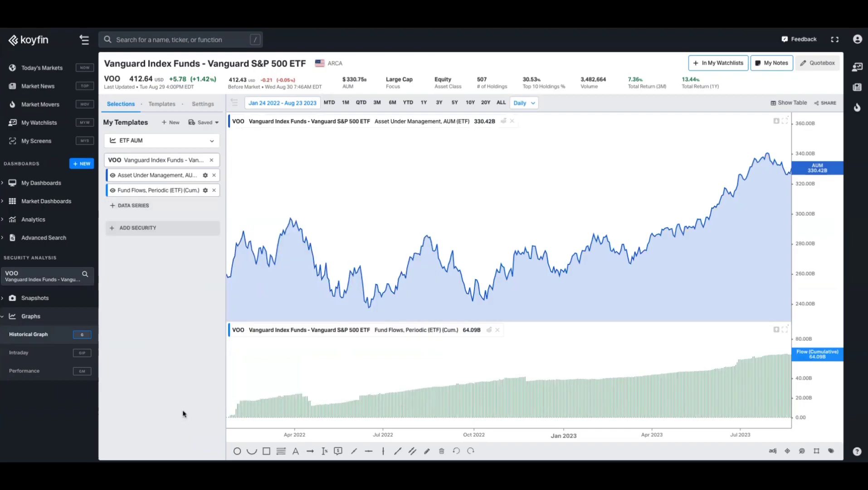